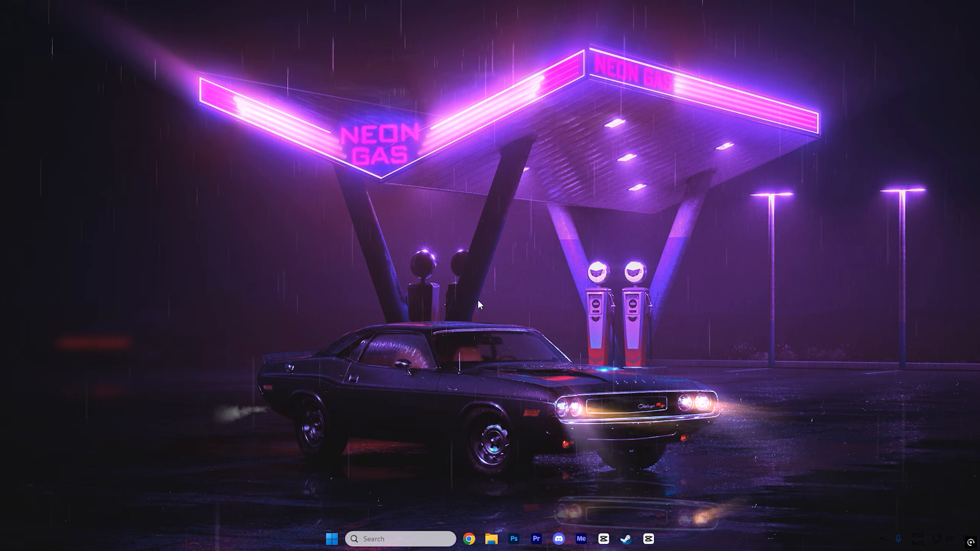
# Step: Open the local AppData folder by running %localappdata% from the Run dialog
pyautogui.press('super+r')
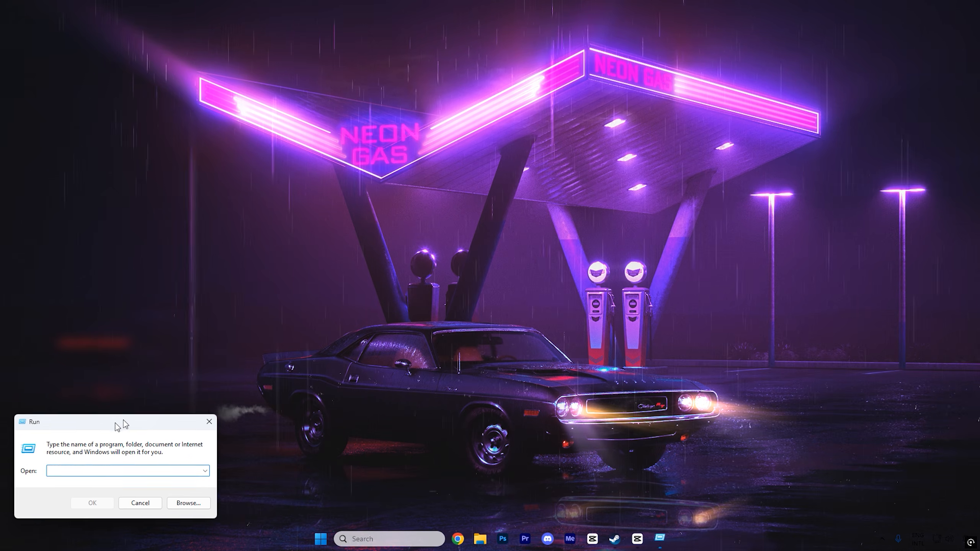
pyautogui.moveTo(104, 425); pyautogui.dragTo(427, 214)
pyautogui.write('%localappdata%')
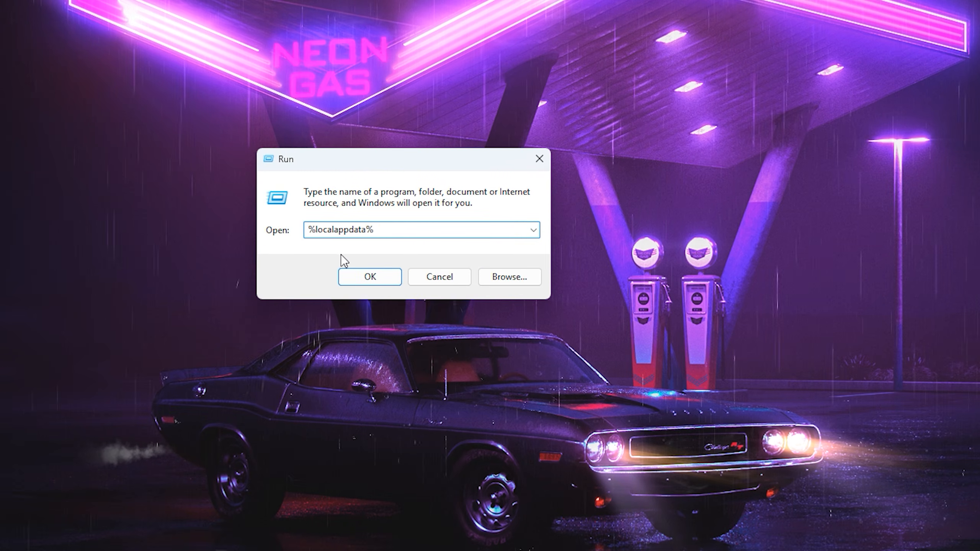
pyautogui.click(360, 277)
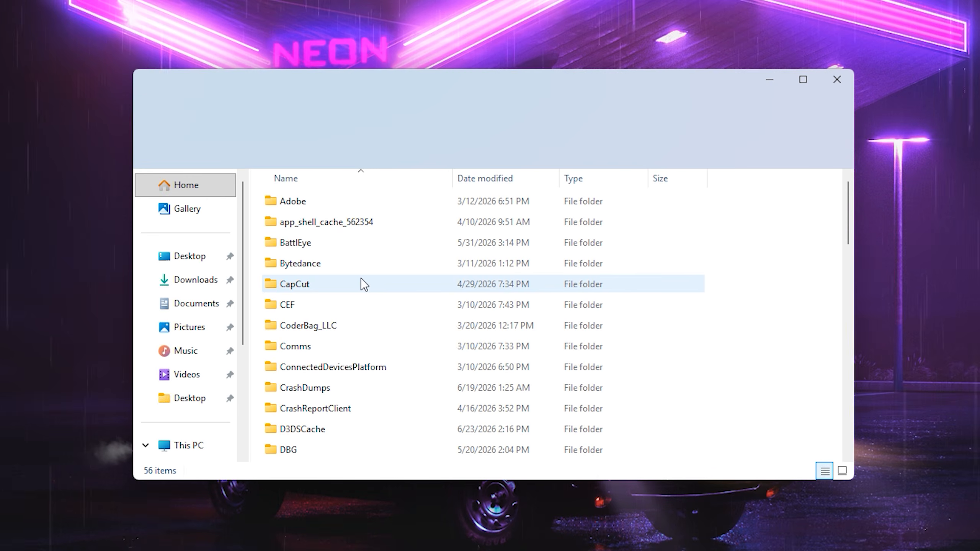
# Step: Delete all files in the NVIDIA folder's DXCache subfolder, skipping every file that is in use
pyautogui.scroll(-6, 353, 289)
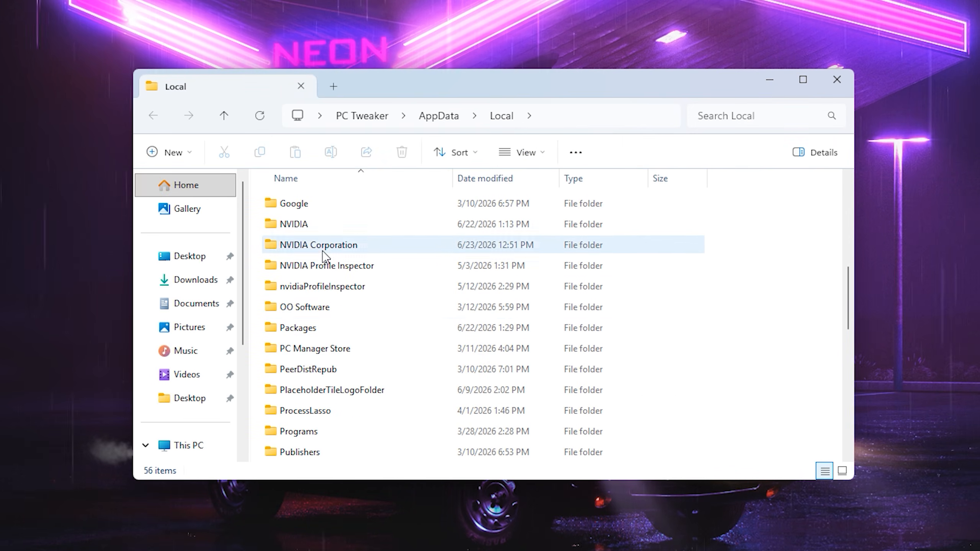
pyautogui.doubleClick(313, 224)
pyautogui.click(331, 205)
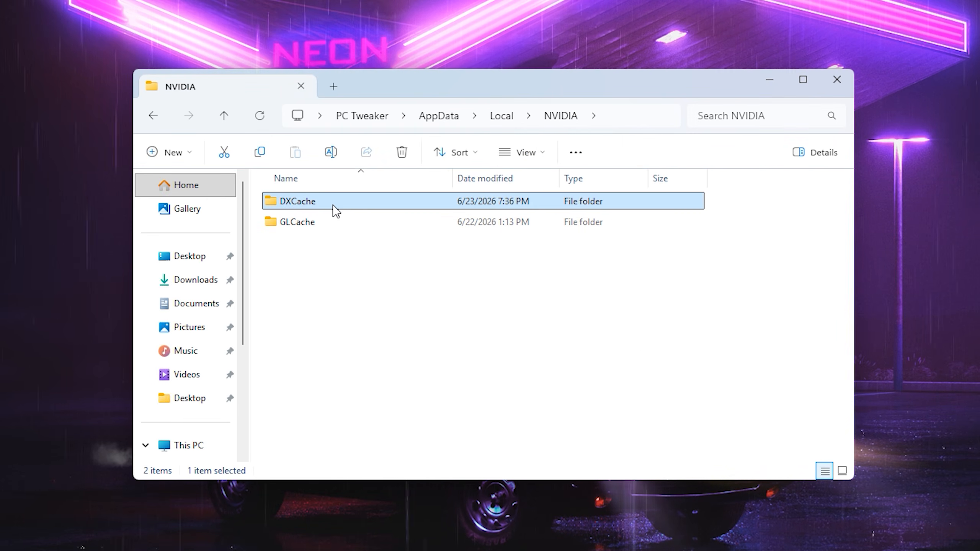
pyautogui.doubleClick(336, 202)
pyautogui.hotkey('ctrl', 'a')
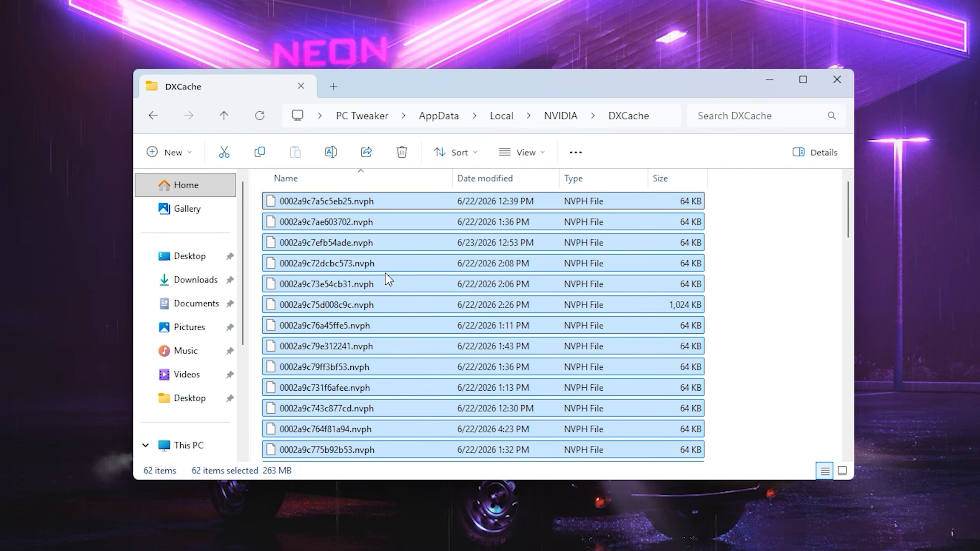
pyautogui.press('Delete')
pyautogui.moveTo(87, 51); pyautogui.dragTo(440, 141)
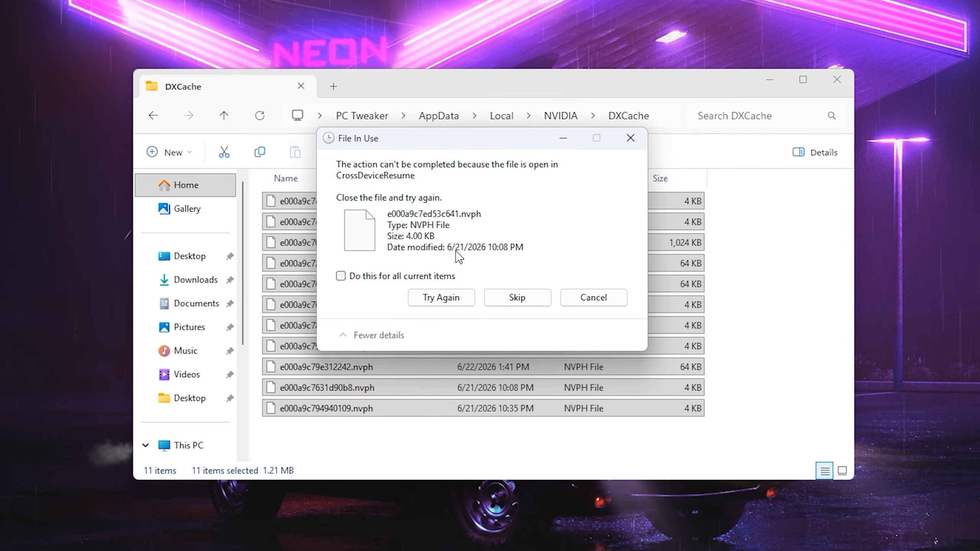
pyautogui.click(375, 277)
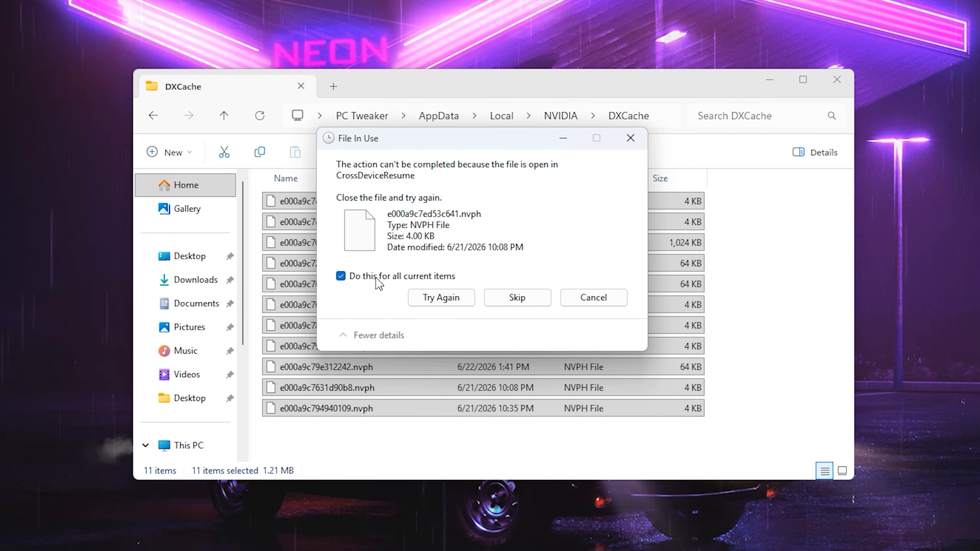
pyautogui.click(519, 303)
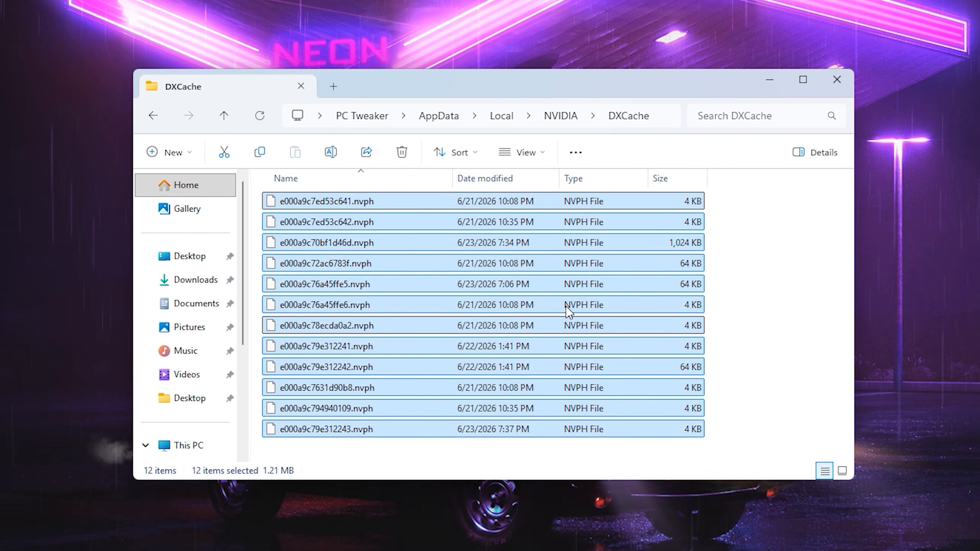
# Step: Delete the cache folder inside the NVIDIA folder's GLCache subfolder
pyautogui.click(151, 117)
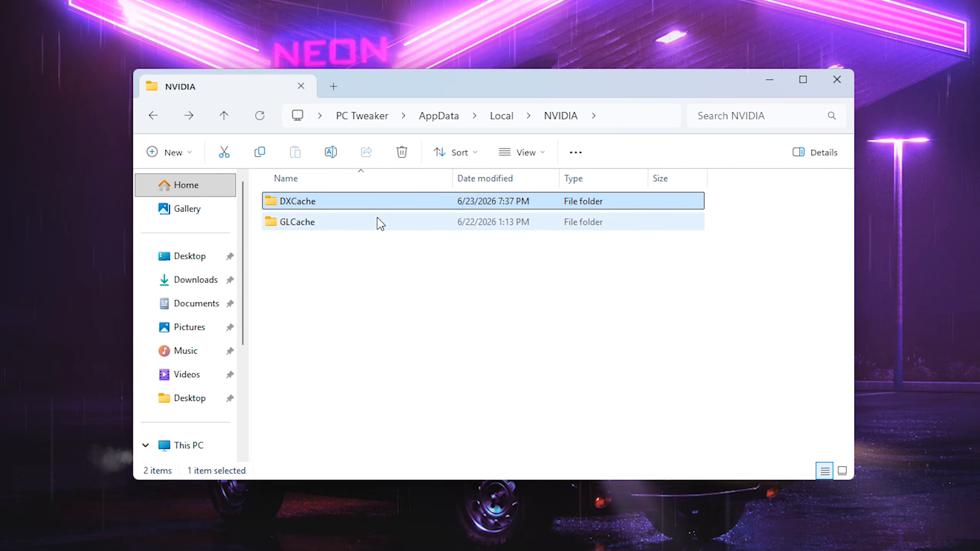
pyautogui.doubleClick(350, 221)
pyautogui.click(343, 204)
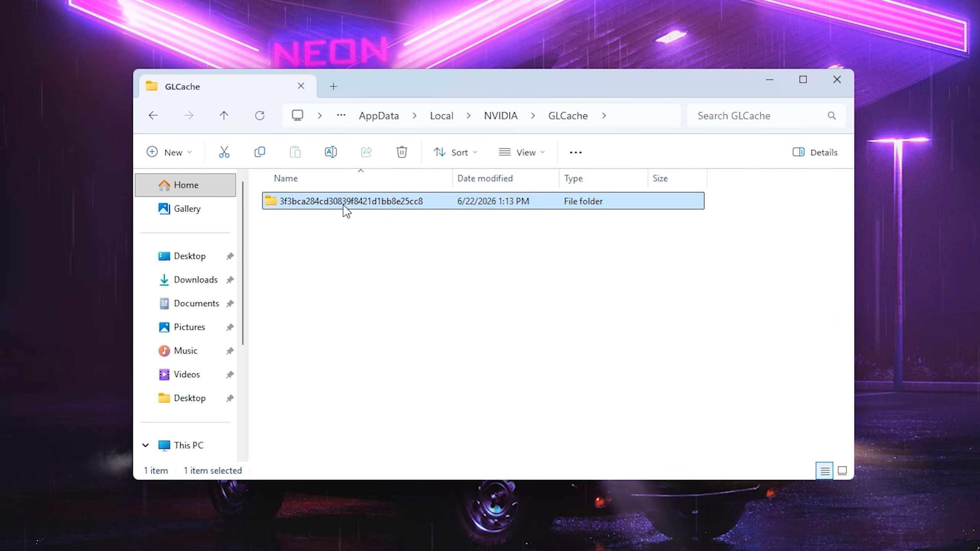
pyautogui.press('Delete')
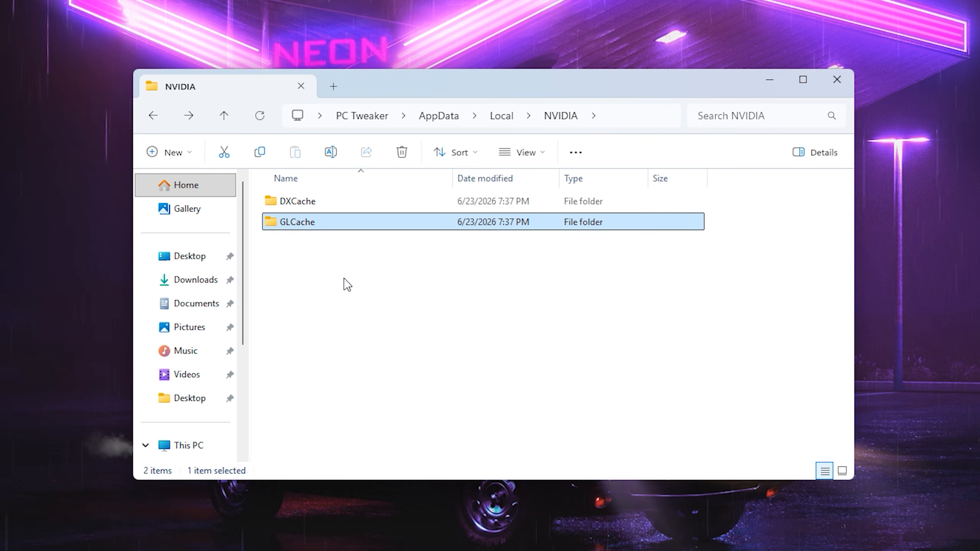
# Step: Delete everything inside the D3DSCache folder under AppData\Local and return to the Local folder
pyautogui.click(157, 120)
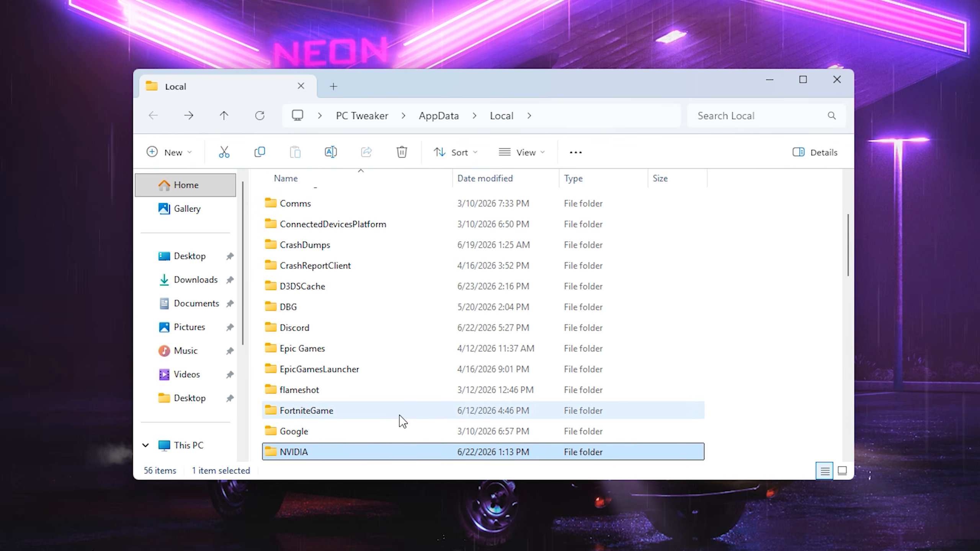
pyautogui.scroll(1, 401, 420)
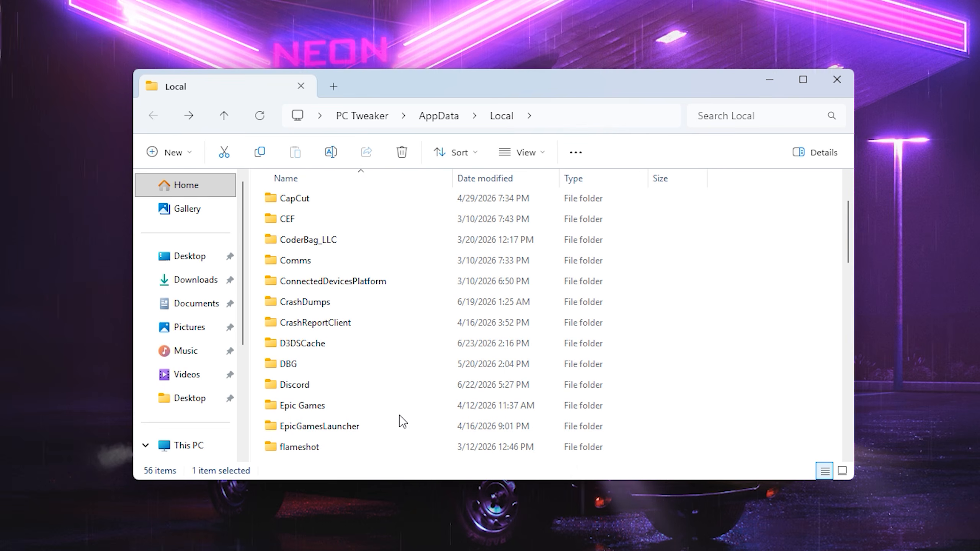
pyautogui.click(334, 342)
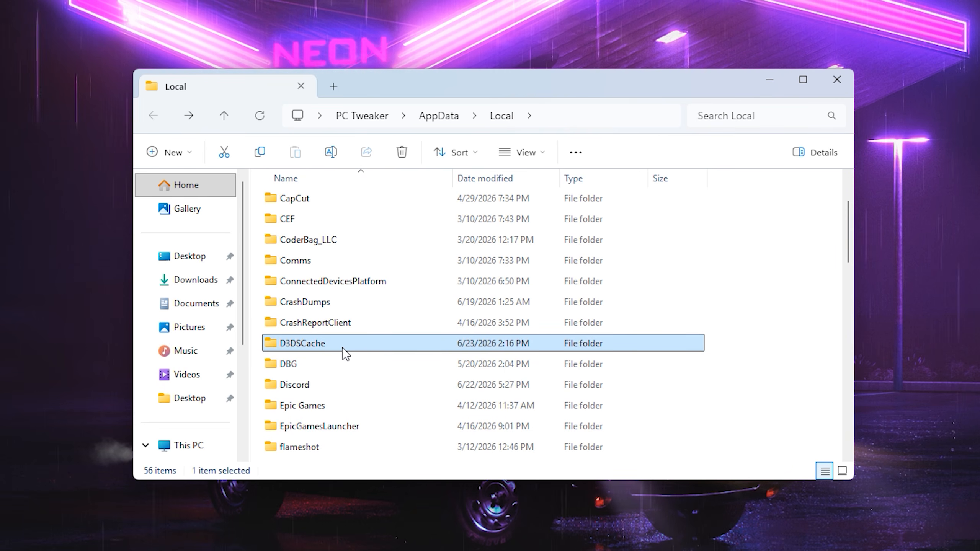
pyautogui.doubleClick(349, 350)
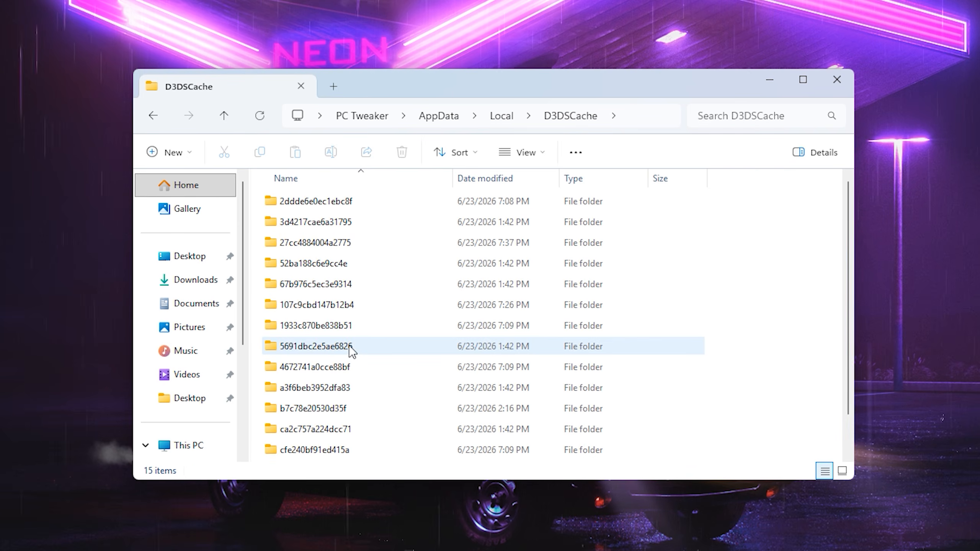
pyautogui.hotkey('ctrl', 'a')
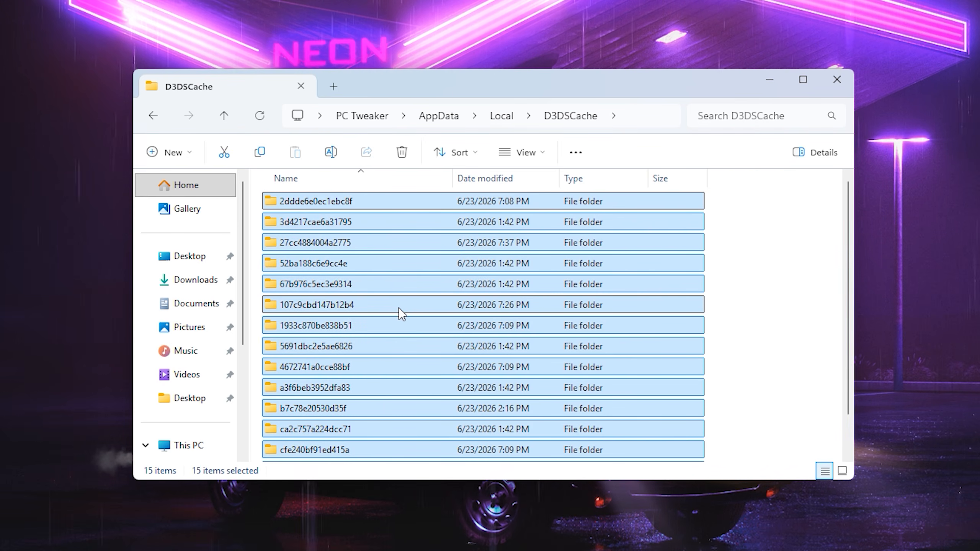
pyautogui.press('Delete')
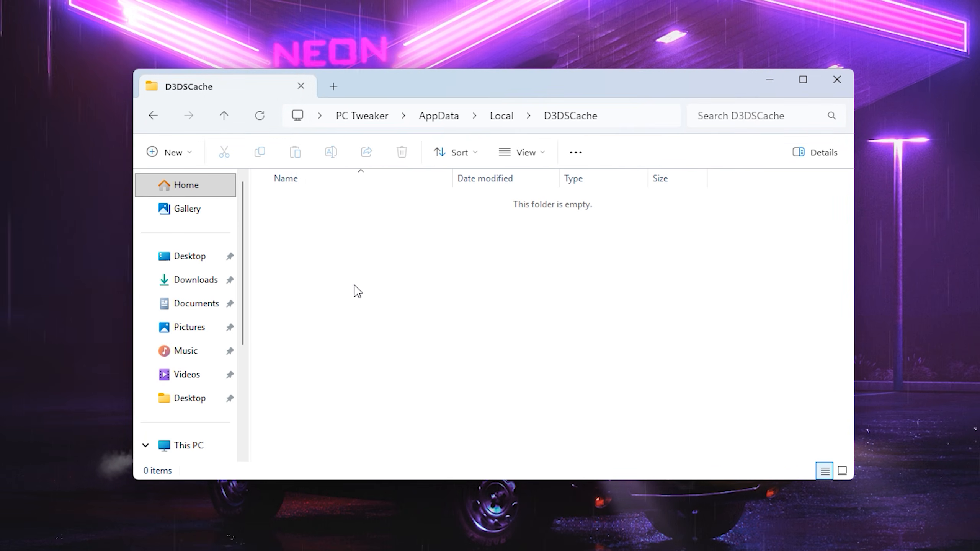
pyautogui.hotkey('alt', 'Left')
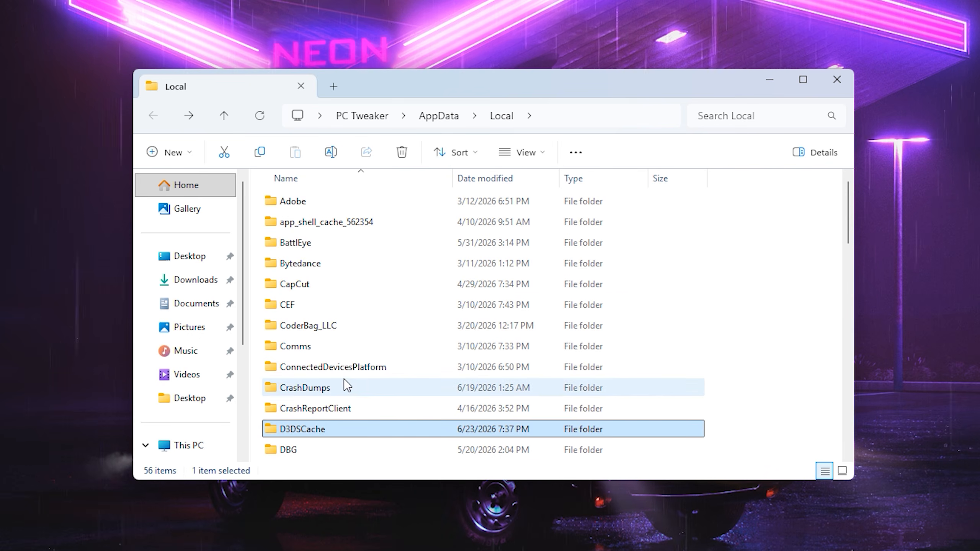
pyautogui.scroll(-2, 344, 385)
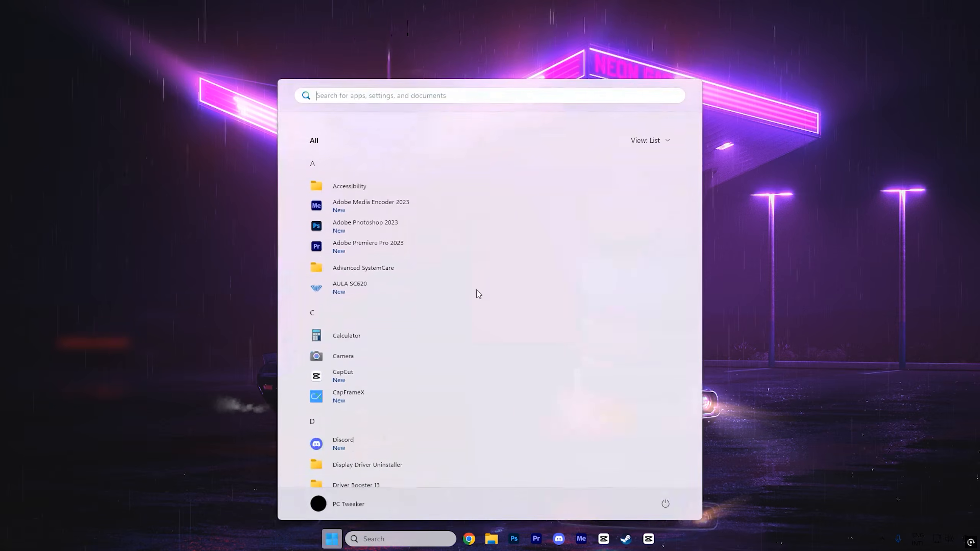
# Step: Run Registry Editor as administrator and go to the key HKEY_LOCAL_MACHINE\SOFTWARE\Microsoft\Windows\Dwm
pyautogui.write('registry Editor')
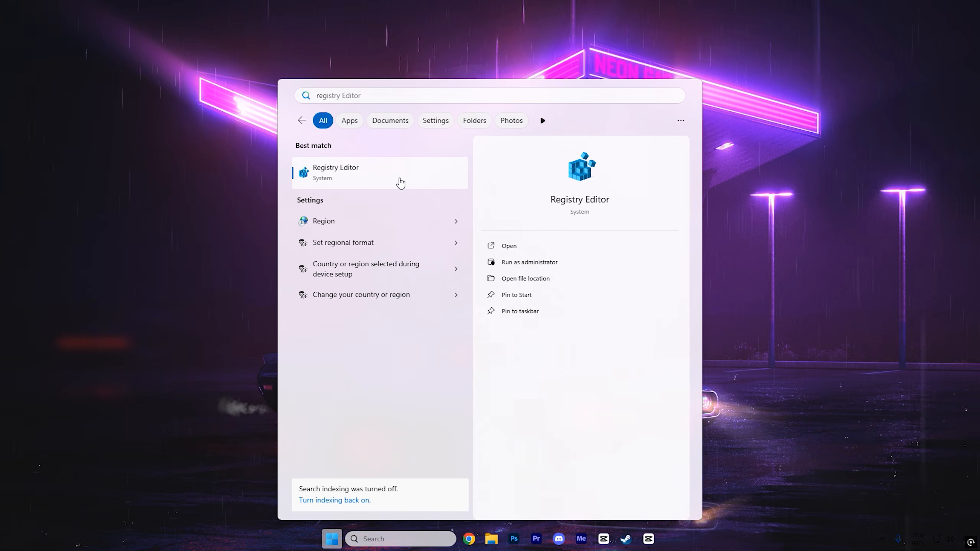
pyautogui.rightClick(401, 183)
pyautogui.click(429, 191)
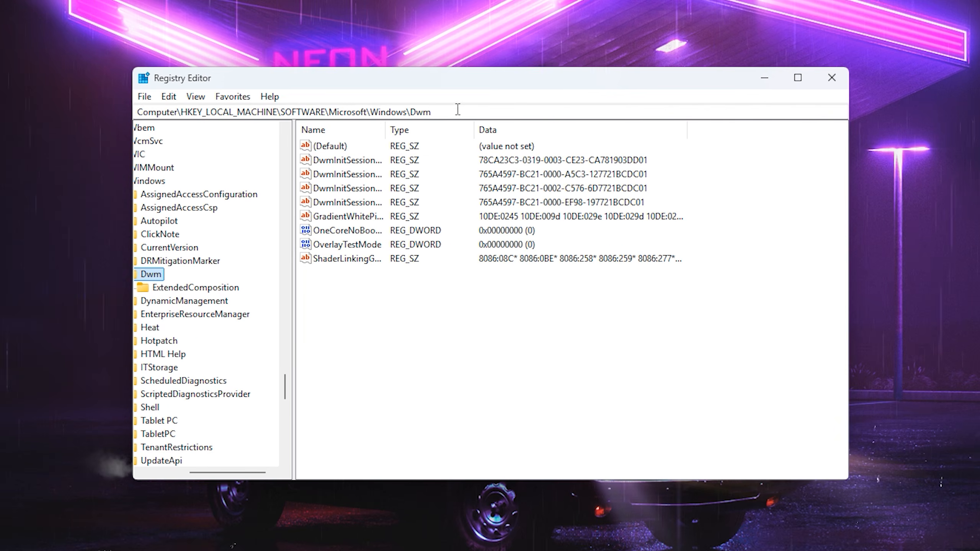
pyautogui.click(464, 166)
pyautogui.moveTo(455, 111); pyautogui.dragTo(118, 134)
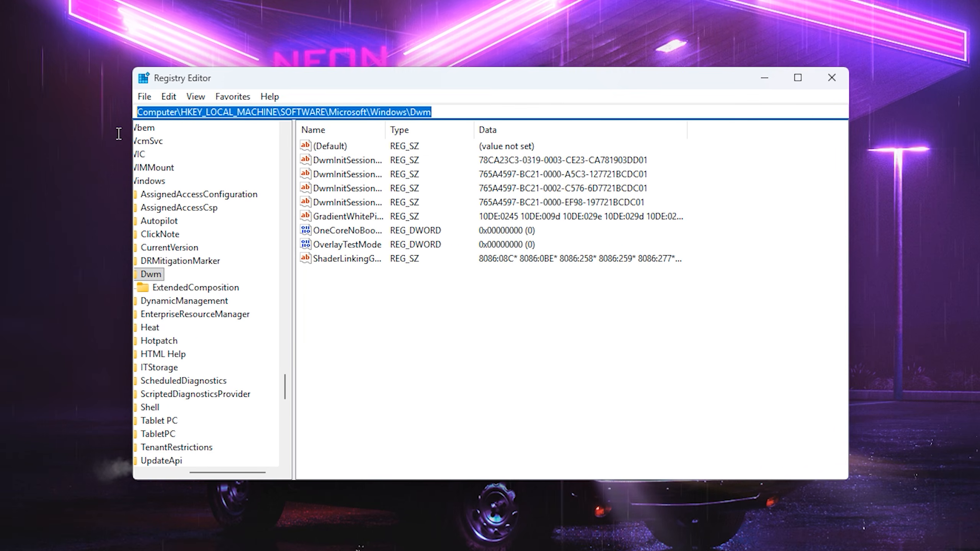
pyautogui.click(374, 300)
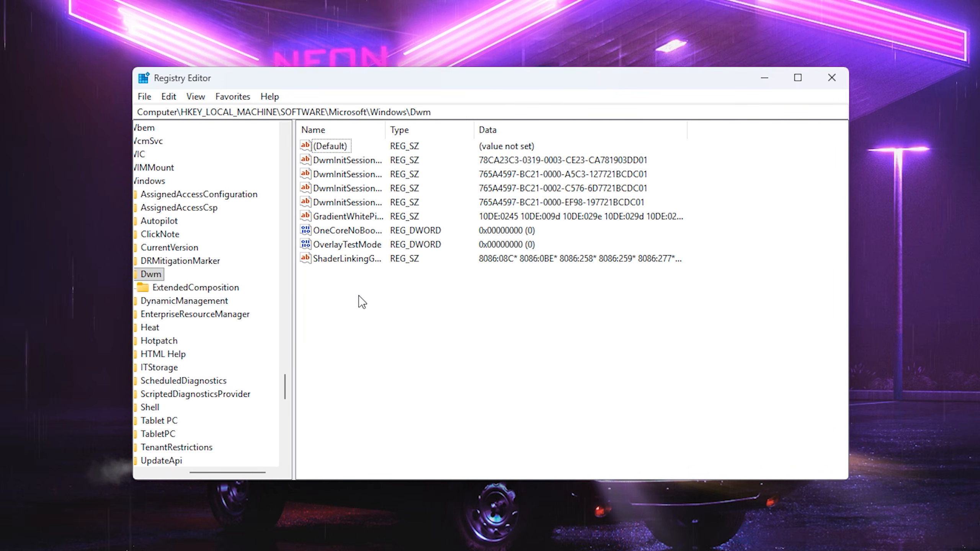
# Step: Set the value data of the OverlayTestMode DWORD in the Dwm key to 5
pyautogui.click(335, 246)
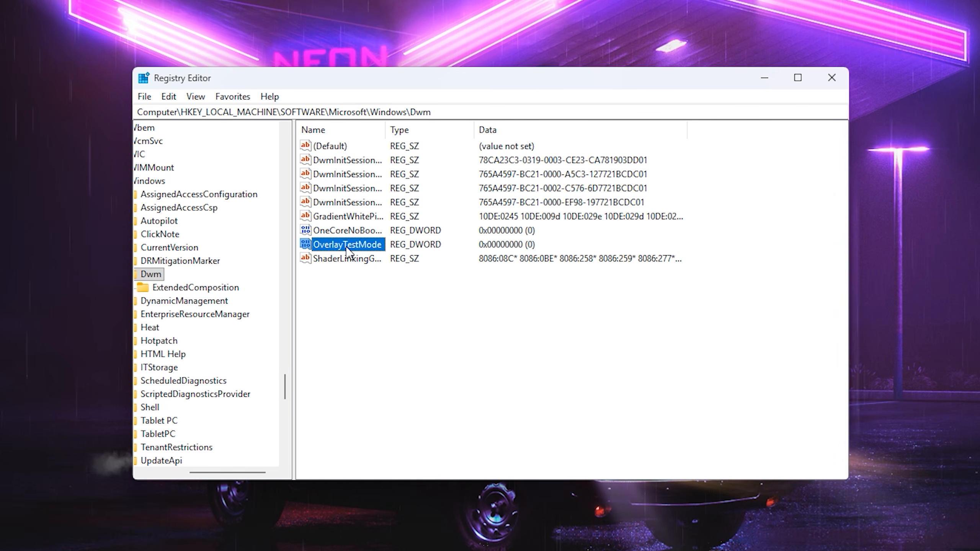
pyautogui.doubleClick(347, 245)
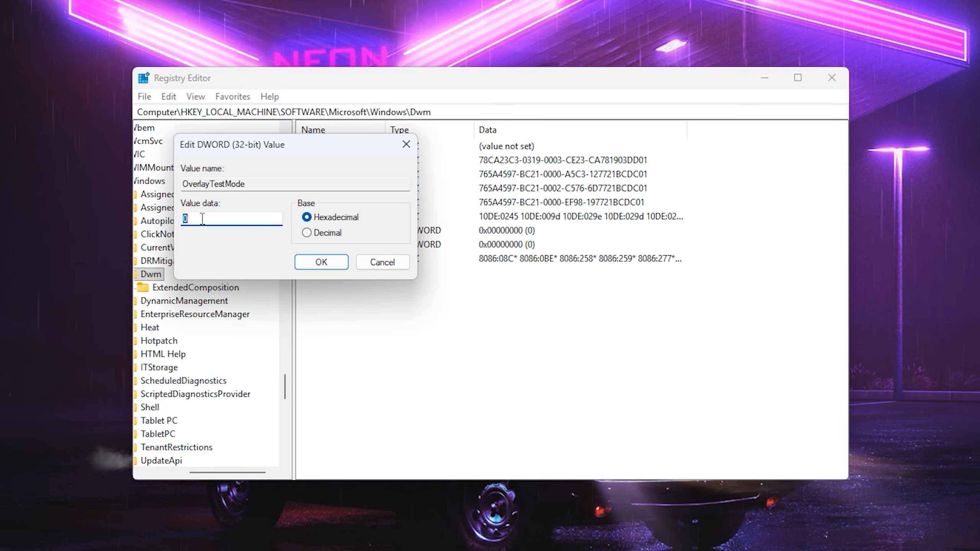
pyautogui.click(312, 263)
pyautogui.click(397, 322)
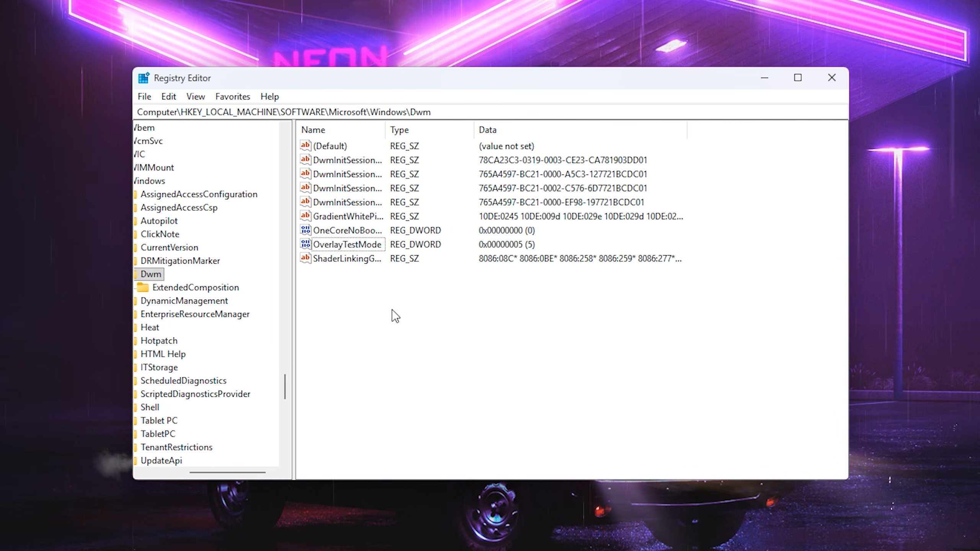
pyautogui.rightClick(382, 301)
pyautogui.moveTo(406, 308)
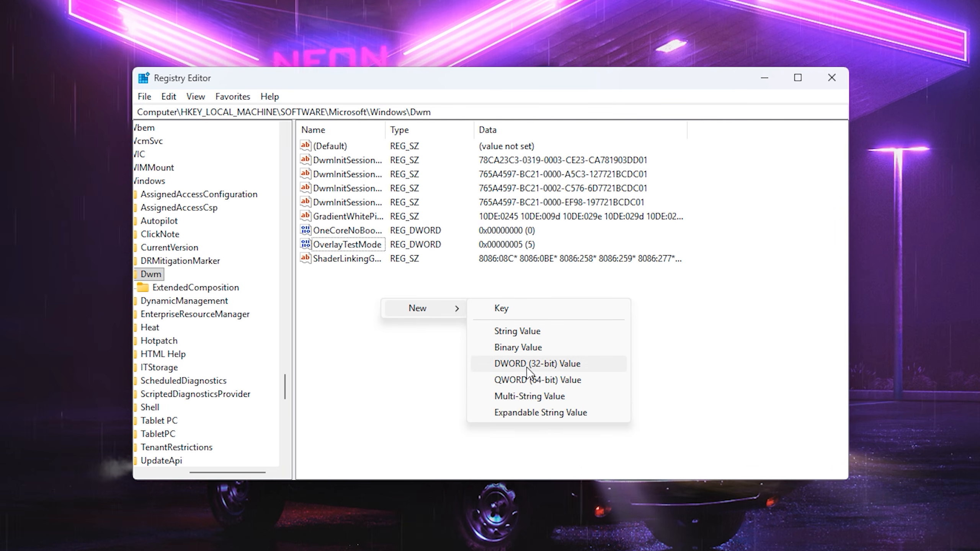
pyautogui.click(337, 310)
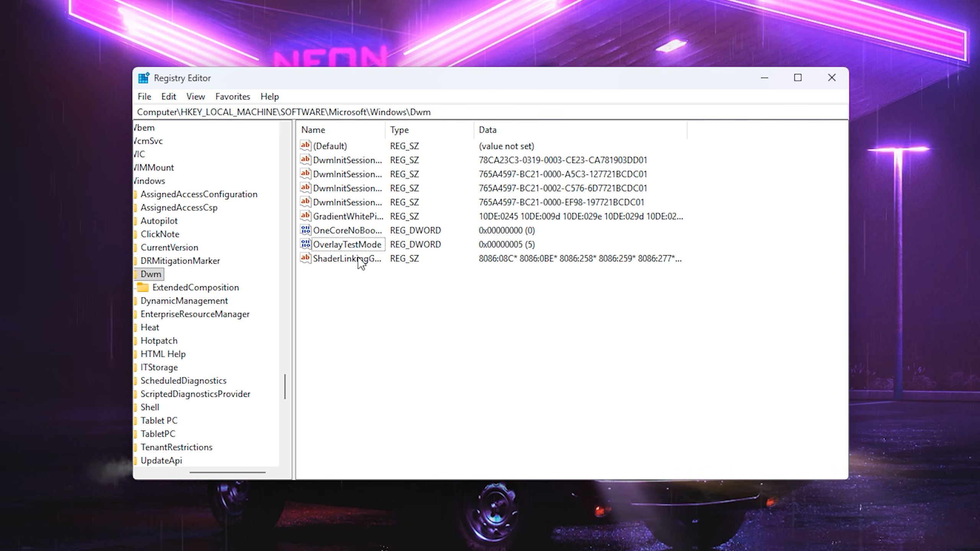
# Step: Reopen the OverlayTestMode entry to check its value data and close it with the data unaltered
pyautogui.click(343, 248)
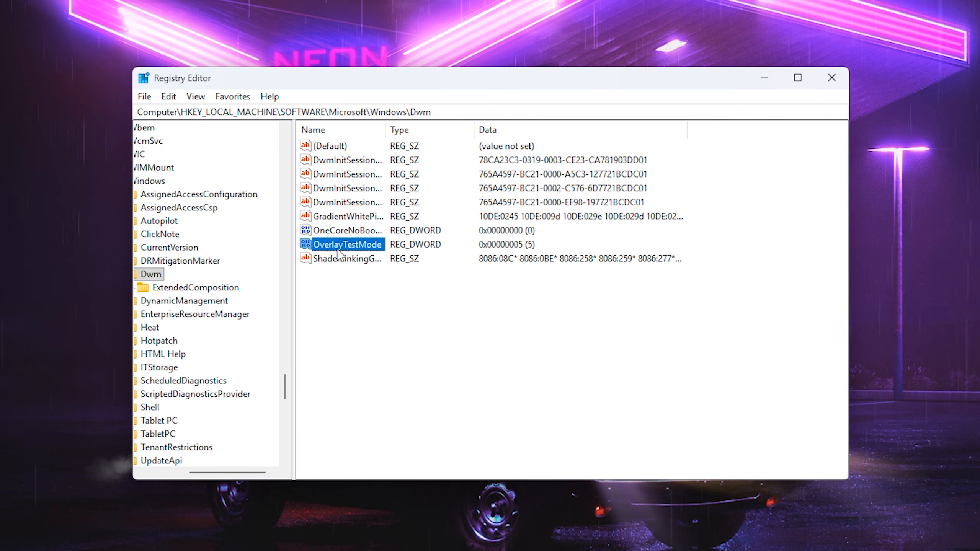
pyautogui.doubleClick(344, 245)
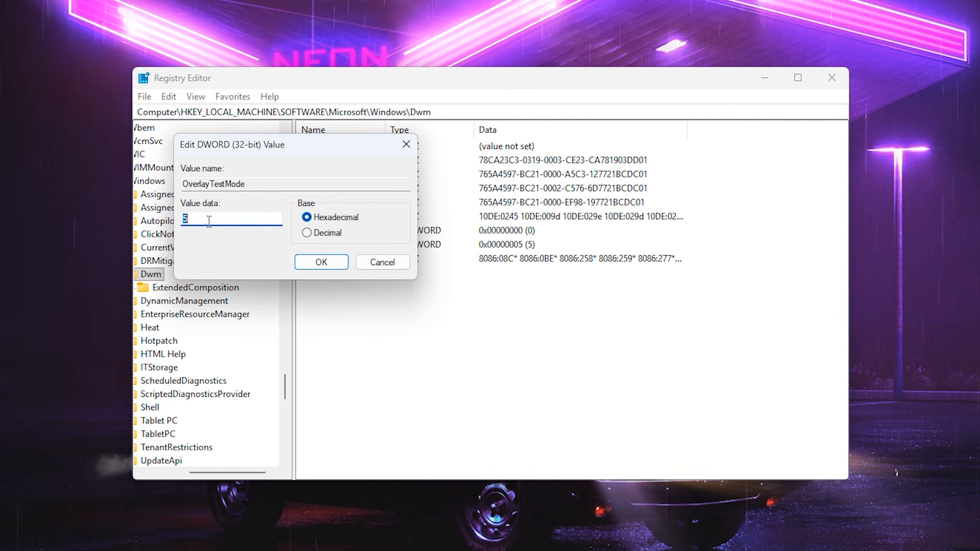
pyautogui.click(326, 267)
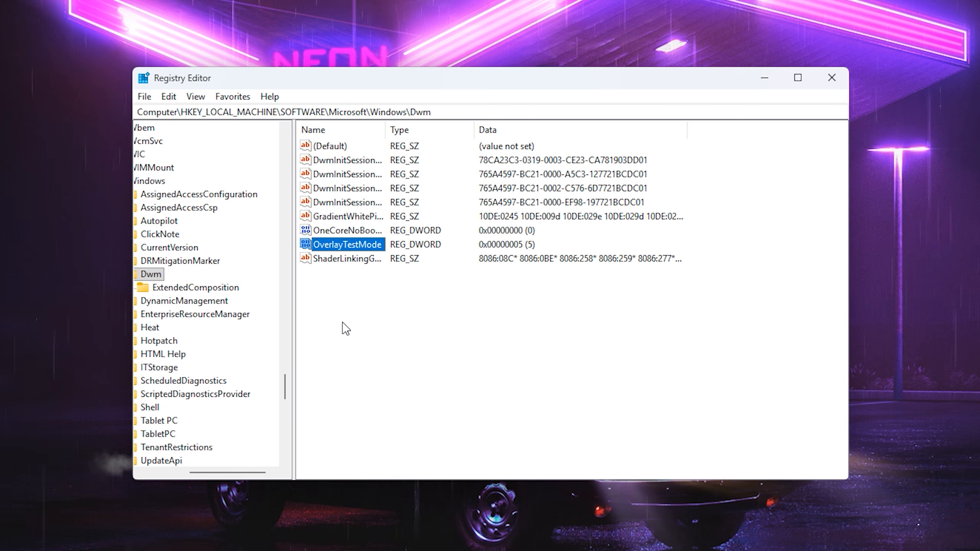
pyautogui.click(367, 326)
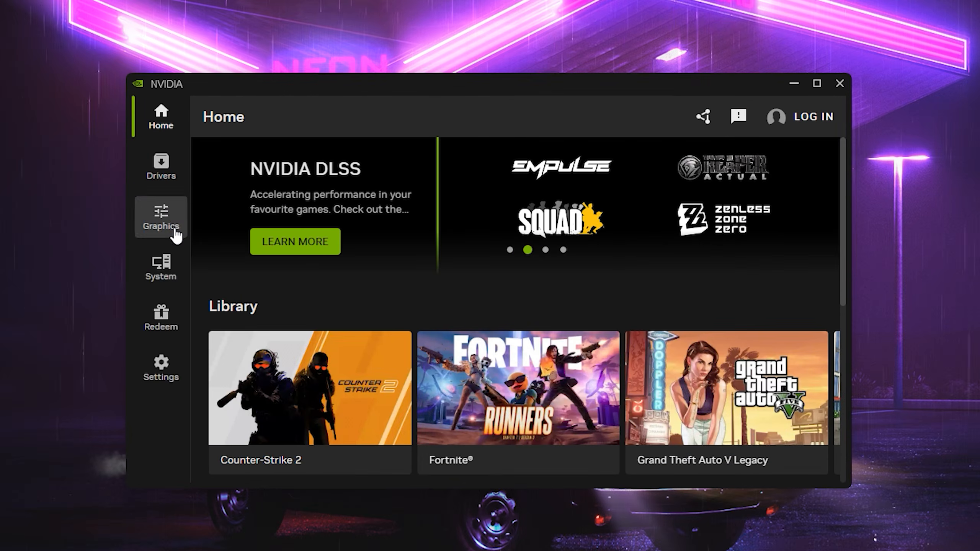
# Step: Go to the NVIDIA global graphics settings and review the Low Latency Mode options
pyautogui.click(176, 232)
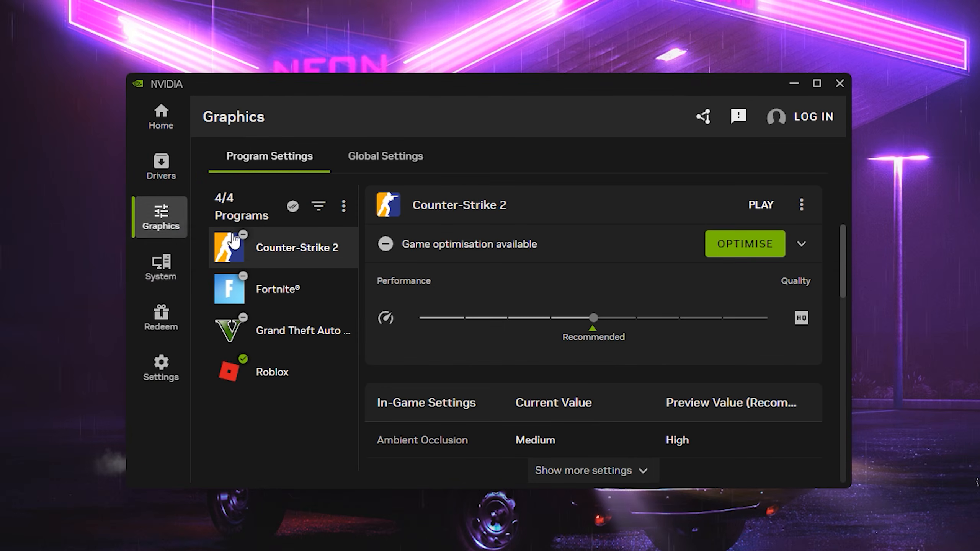
pyautogui.click(408, 156)
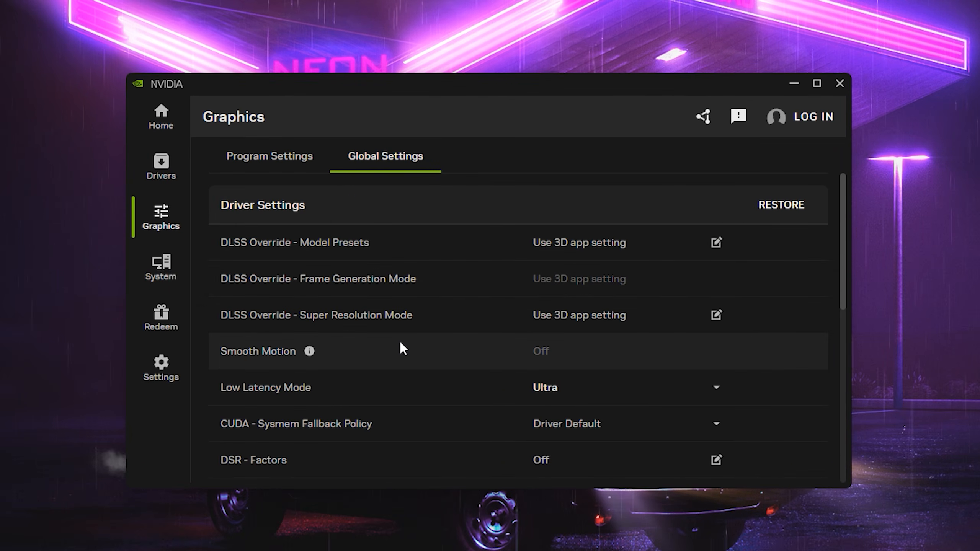
pyautogui.scroll(-2, 401, 344)
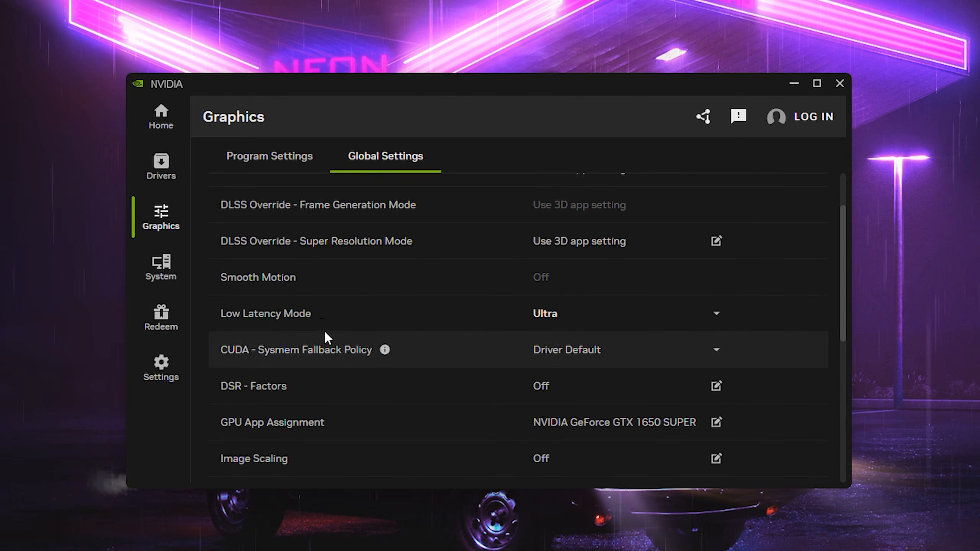
pyautogui.click(559, 316)
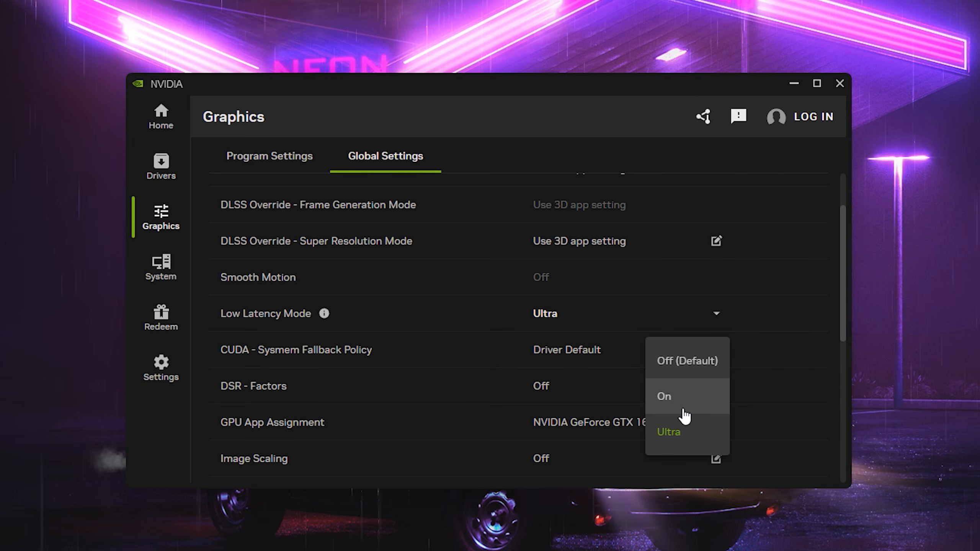
pyautogui.click(298, 323)
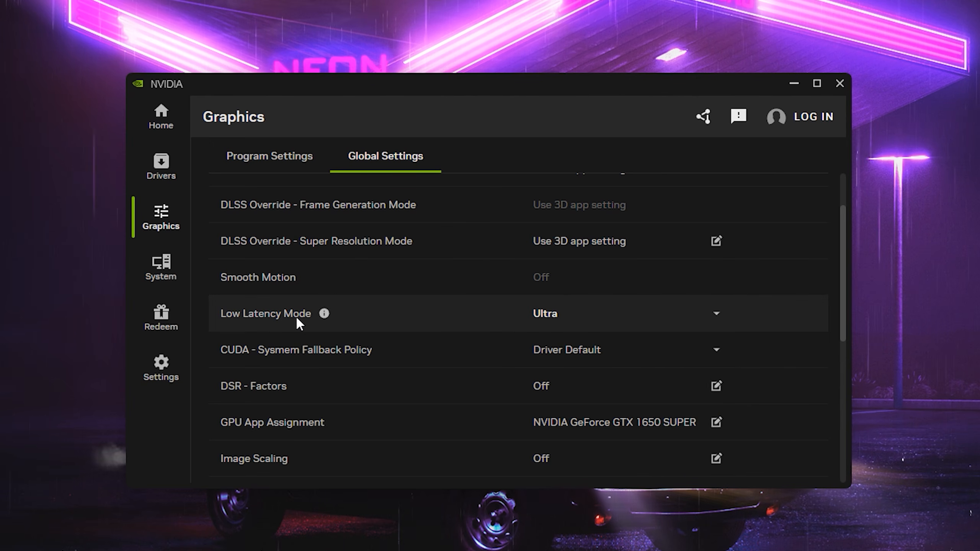
# Step: Review the CUDA - Sysmem Fallback Policy options and the DSR - Factors scaling choices, leaving both without applying anything
pyautogui.click(591, 349)
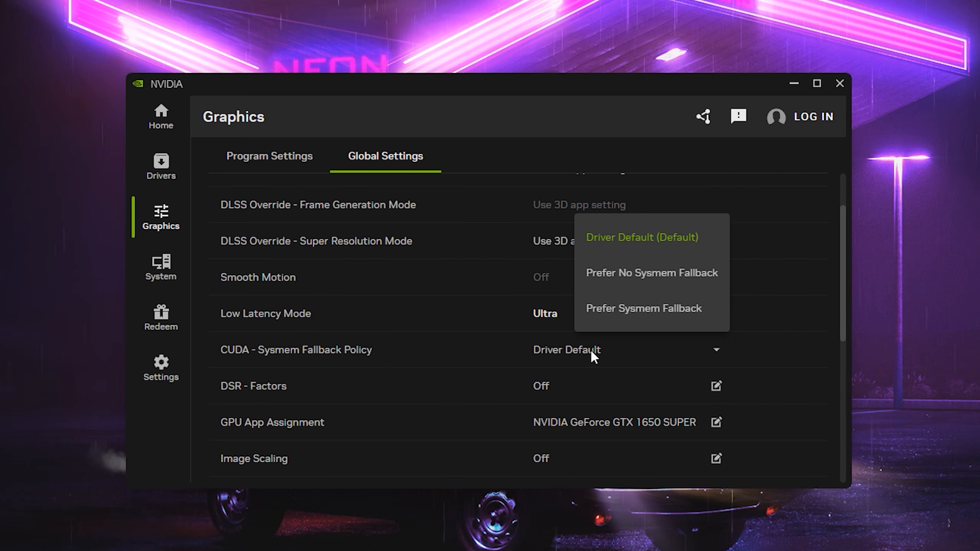
pyautogui.click(591, 350)
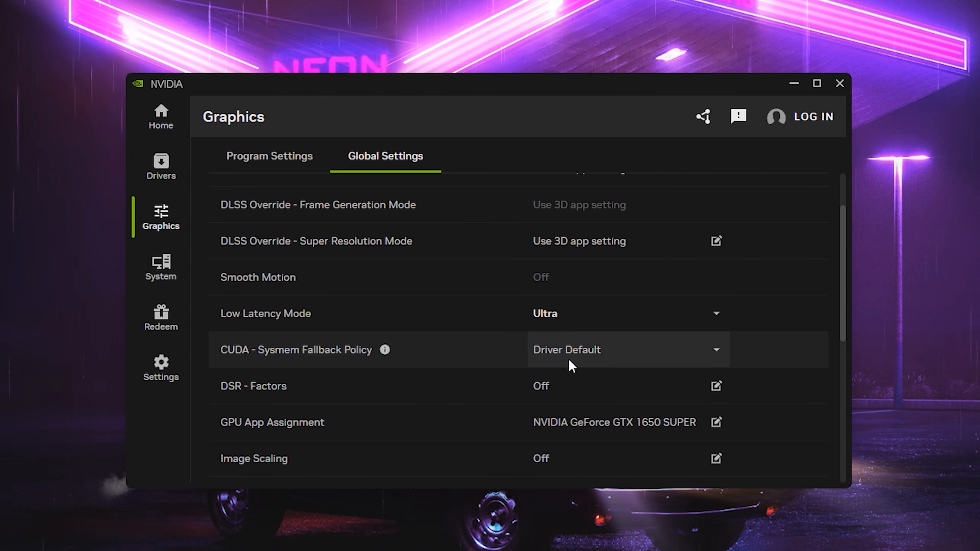
pyautogui.click(588, 383)
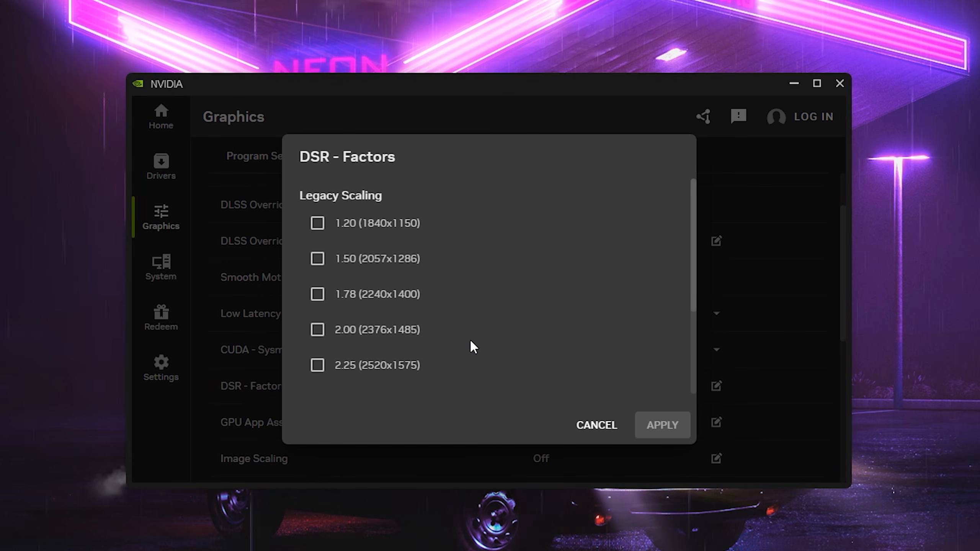
pyautogui.click(604, 425)
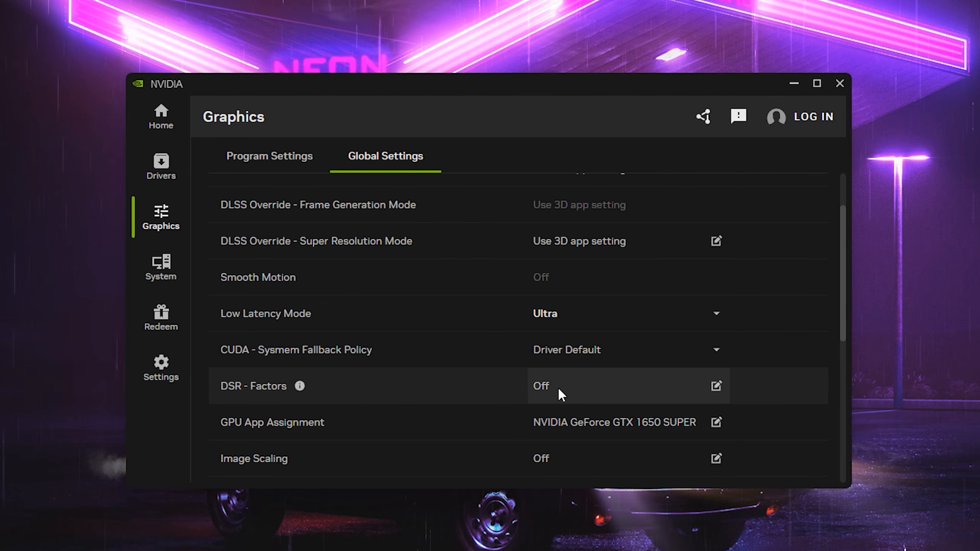
# Step: Inspect the GPU App Assignment and Image Scaling settings, closing each without applying anything
pyautogui.scroll(-2, 558, 386)
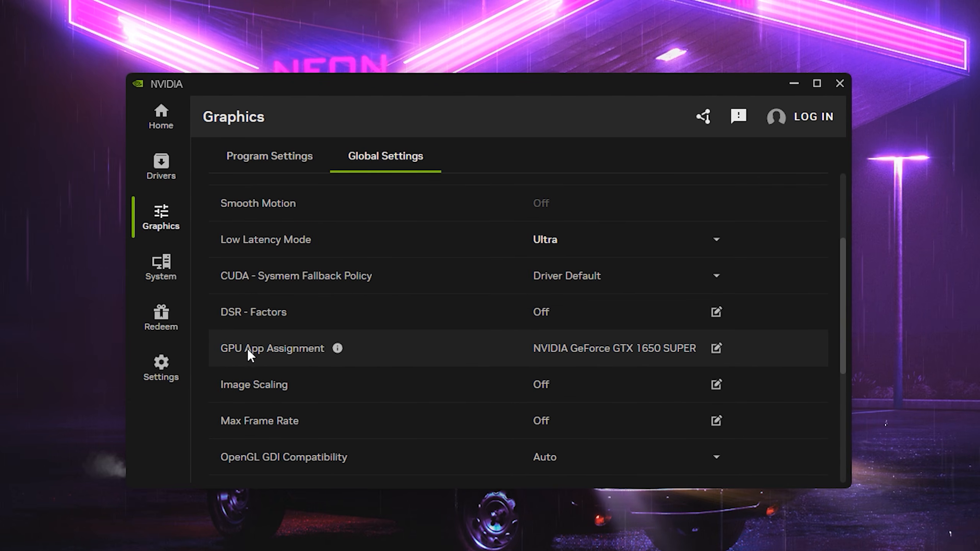
pyautogui.click(585, 346)
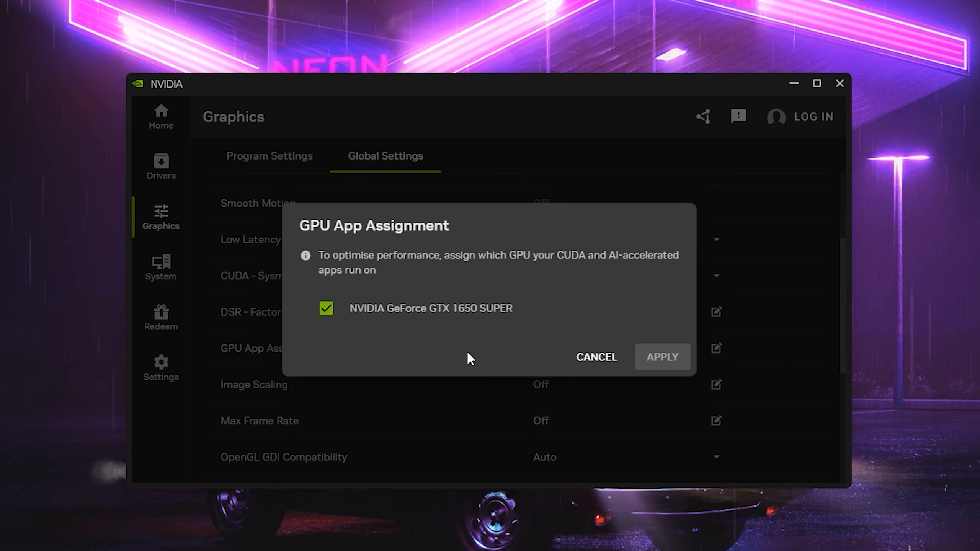
pyautogui.click(601, 365)
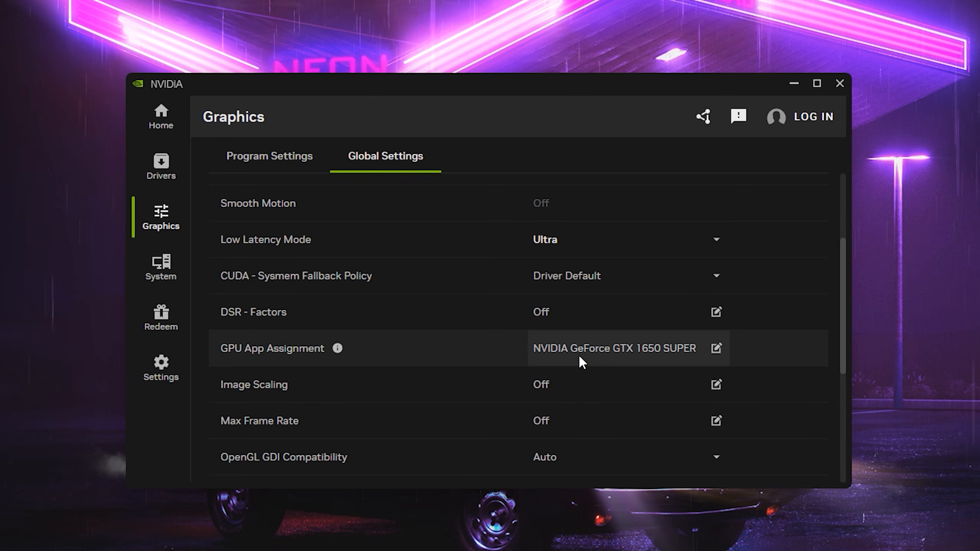
pyautogui.scroll(-4, 578, 354)
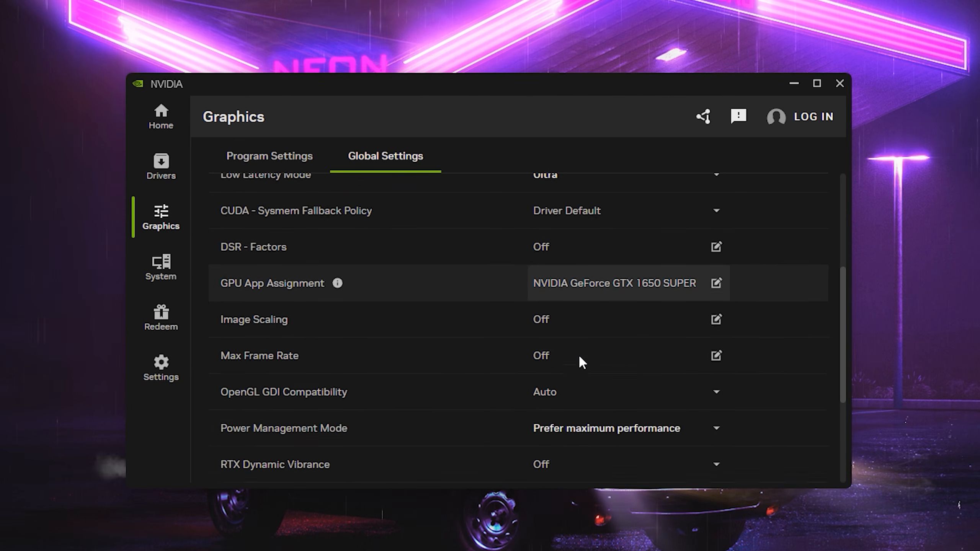
pyautogui.click(563, 247)
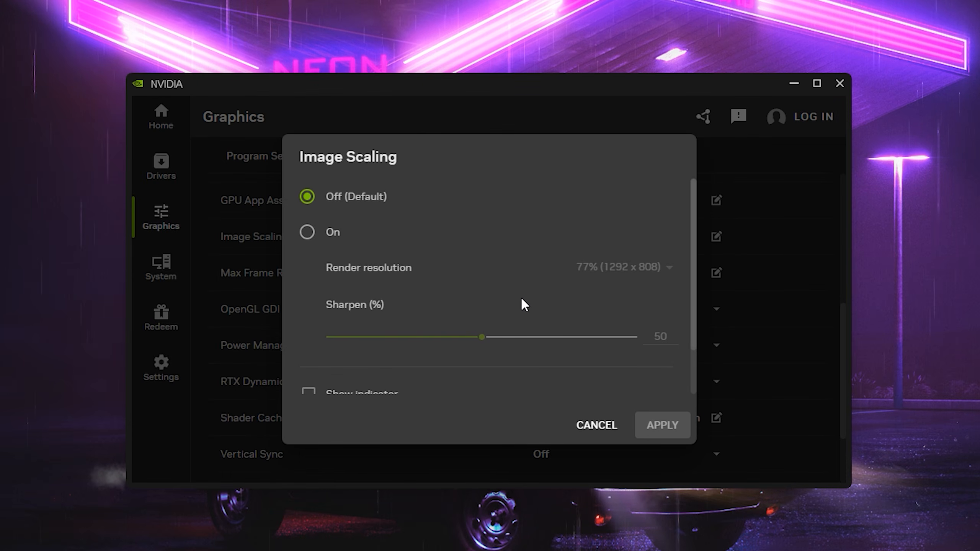
pyautogui.click(596, 425)
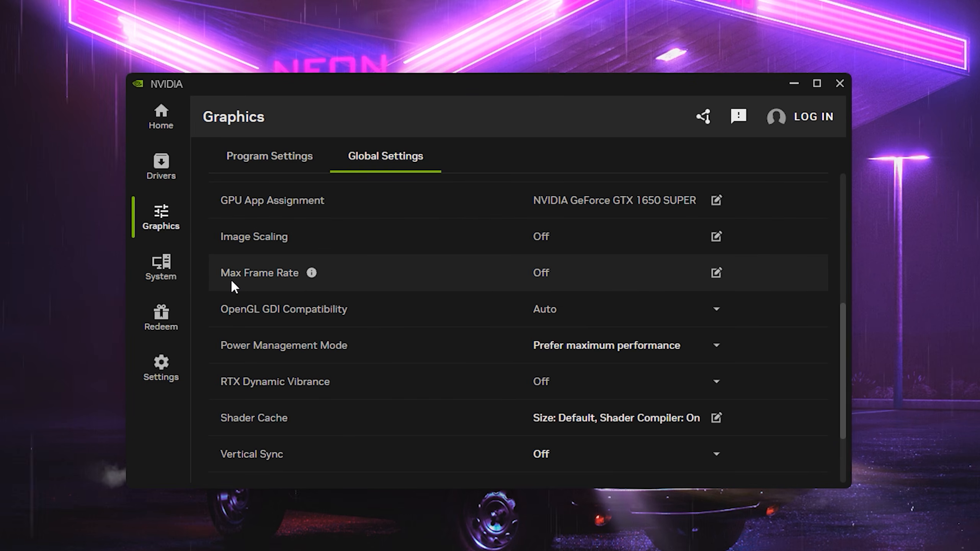
# Step: Inspect the Max Frame Rate setting and the OpenGL GDI Compatibility options without applying anything
pyautogui.click(600, 273)
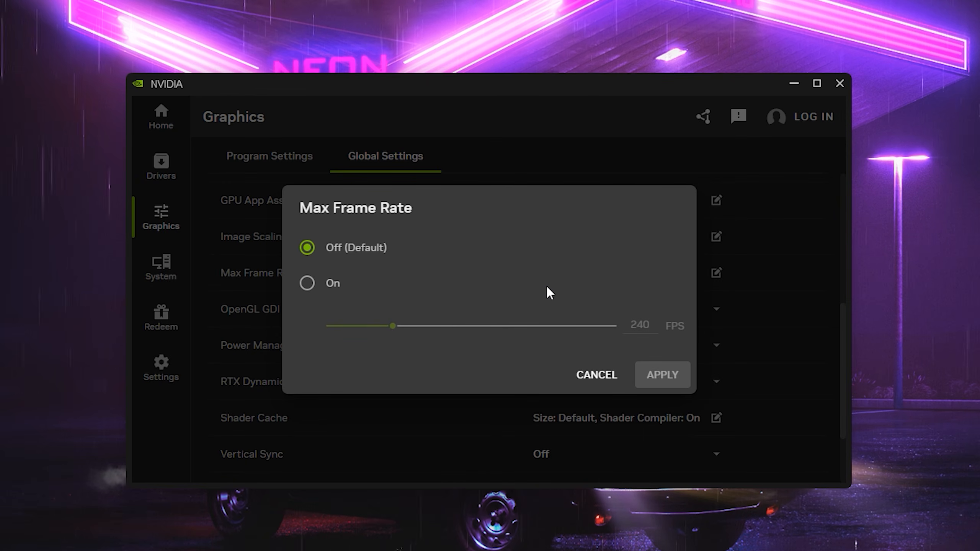
pyautogui.click(614, 382)
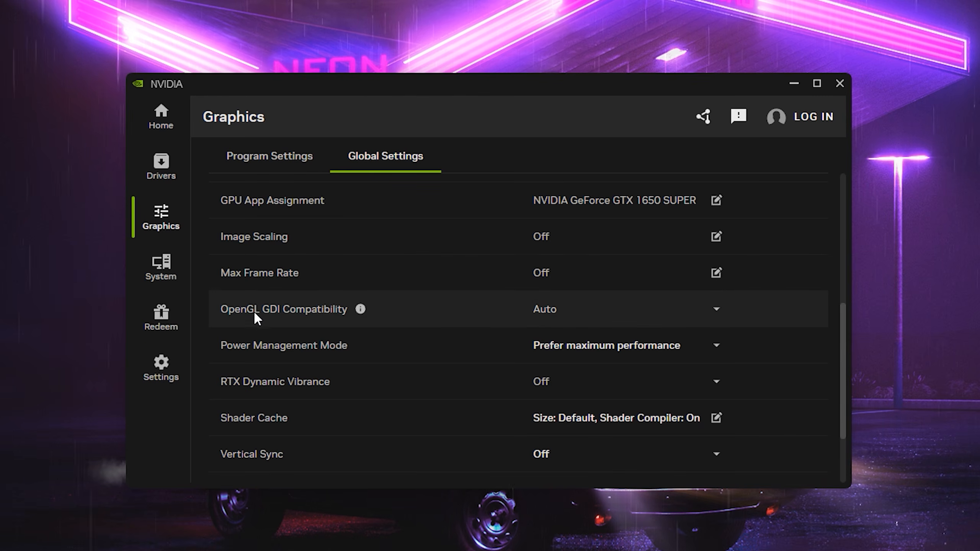
pyautogui.click(576, 313)
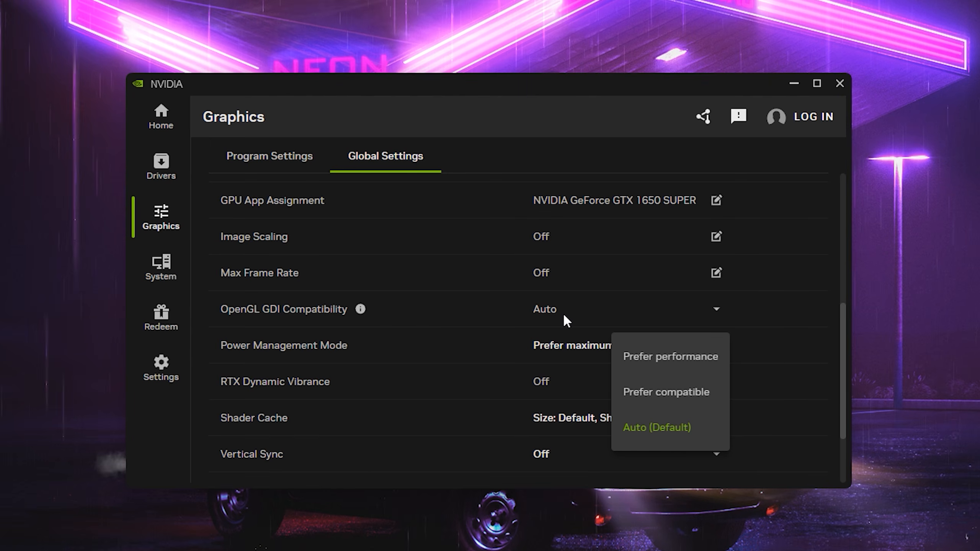
pyautogui.click(564, 316)
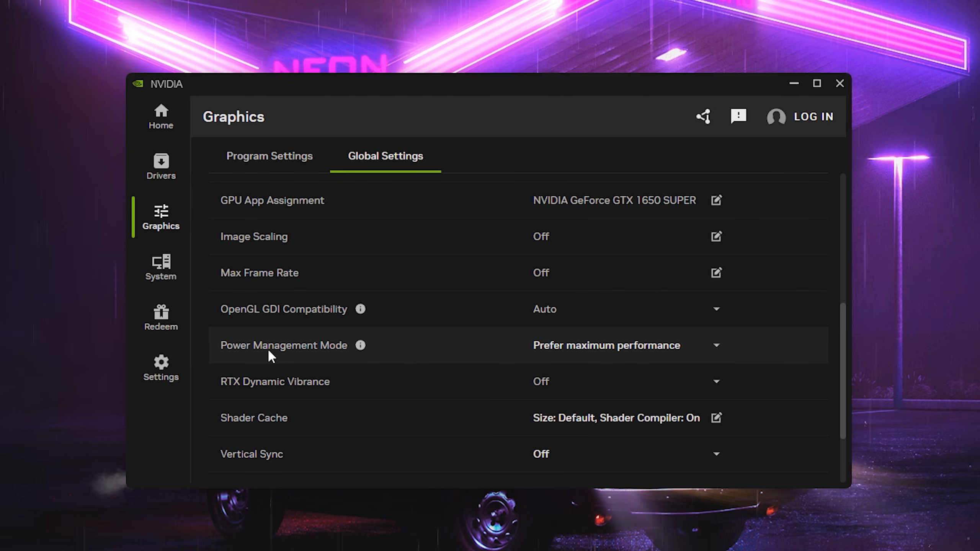
# Step: Review the available options for Power Management Mode and RTX Dynamic Vibrance without picking a different one
pyautogui.click(584, 359)
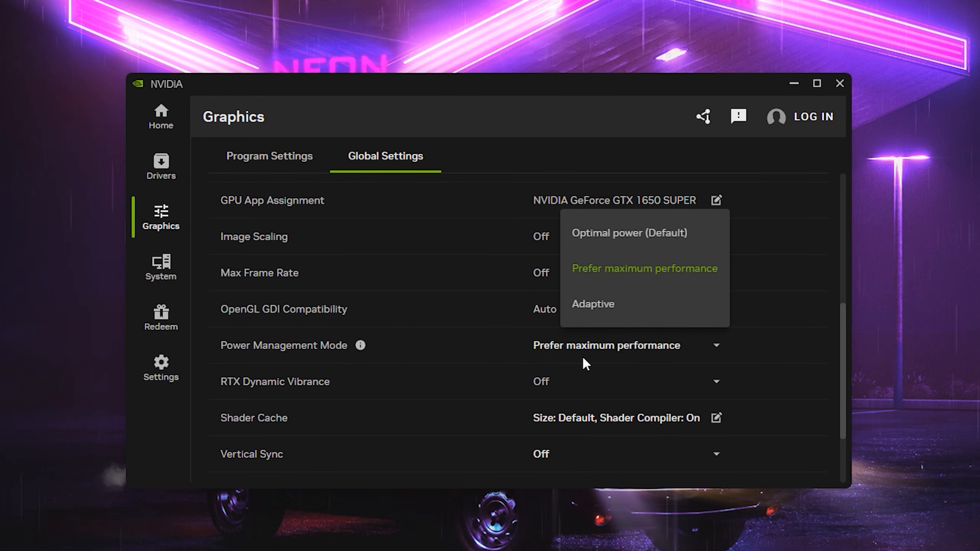
pyautogui.click(565, 353)
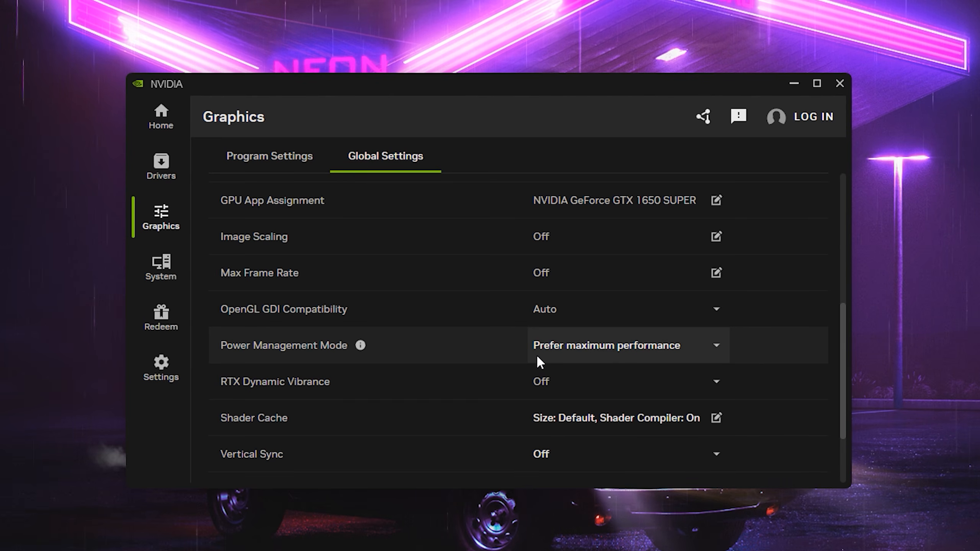
pyautogui.scroll(-2, 538, 358)
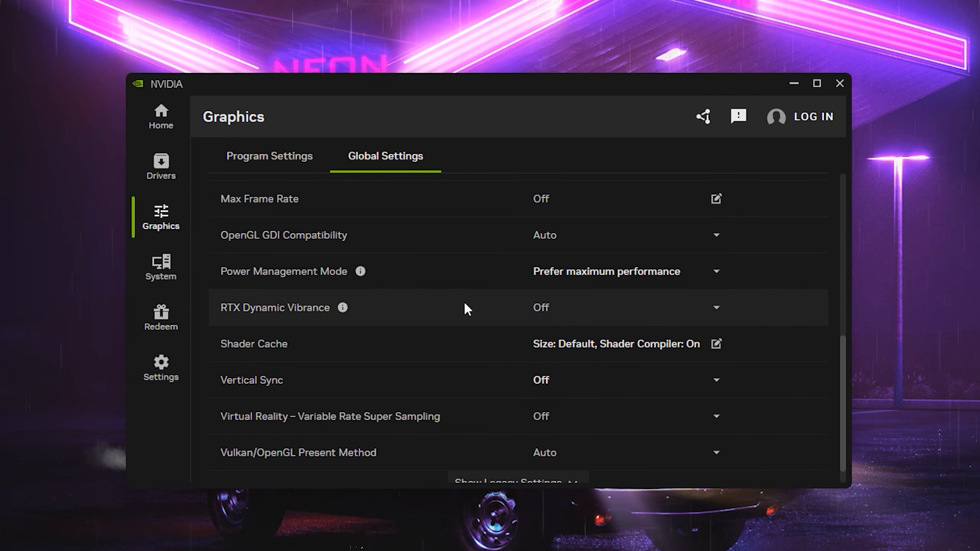
pyautogui.click(582, 316)
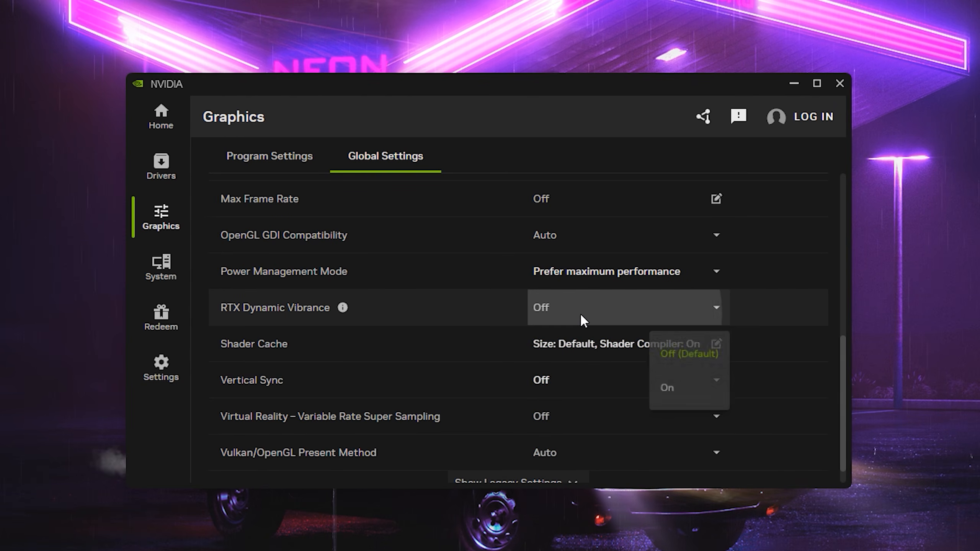
pyautogui.click(581, 313)
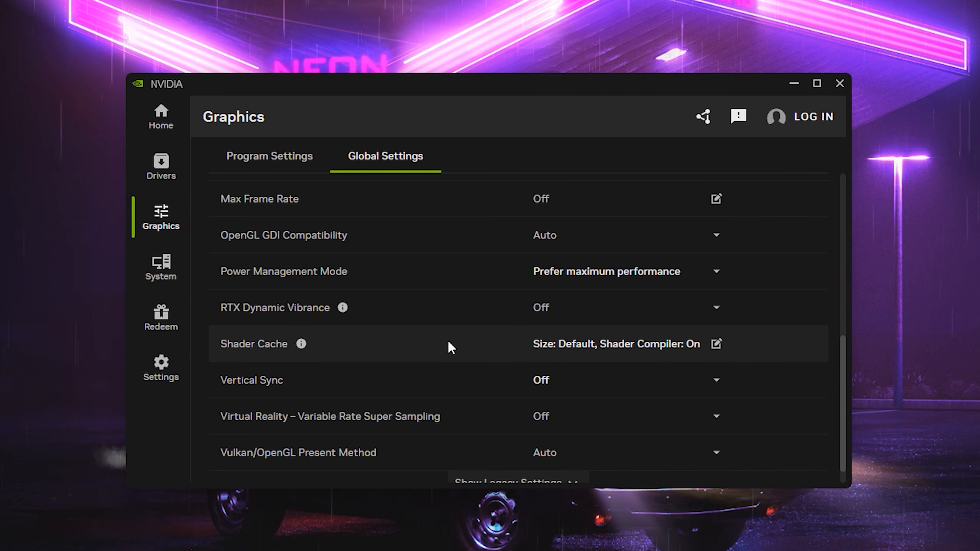
# Step: Open the Shader Cache settings and choose Driver Default as the cache size
pyautogui.click(549, 340)
pyautogui.click(397, 236)
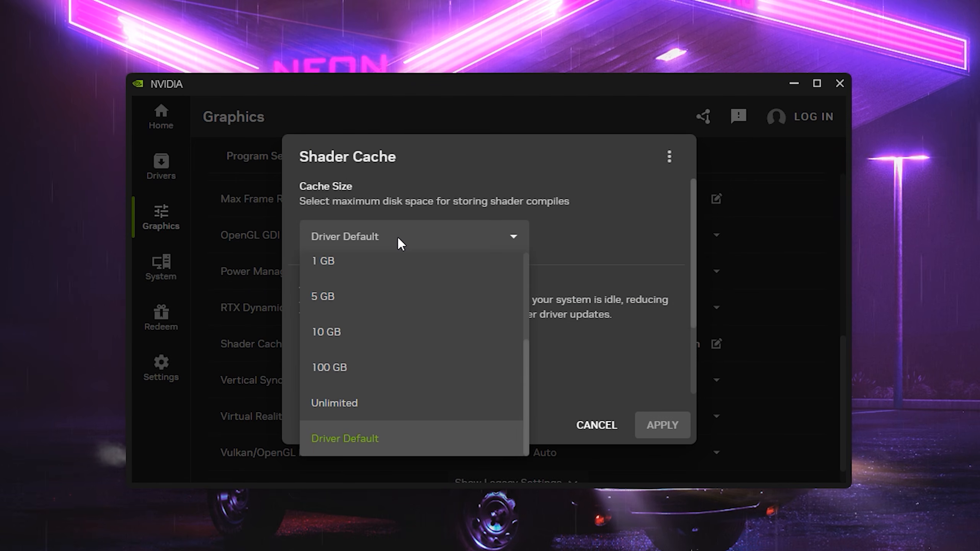
pyautogui.click(424, 444)
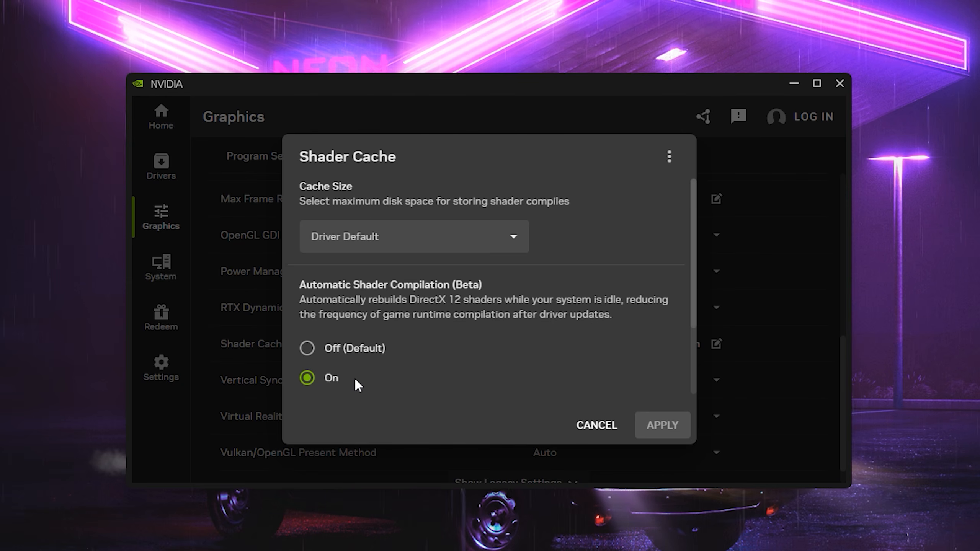
# Step: Choose Medium (Default) as the System Utilisation for Automatic Shader Compilation and recheck the available levels
pyautogui.scroll(-2, 353, 372)
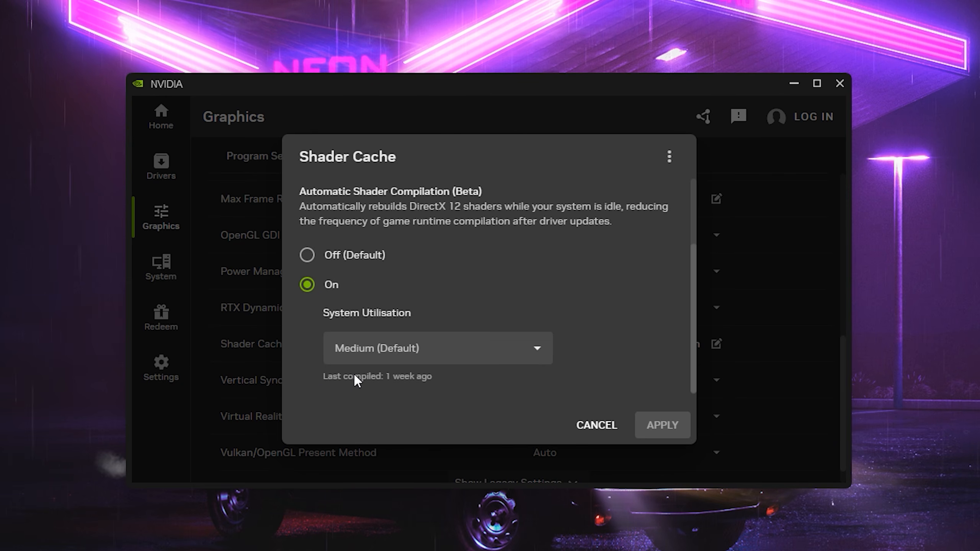
pyautogui.click(358, 349)
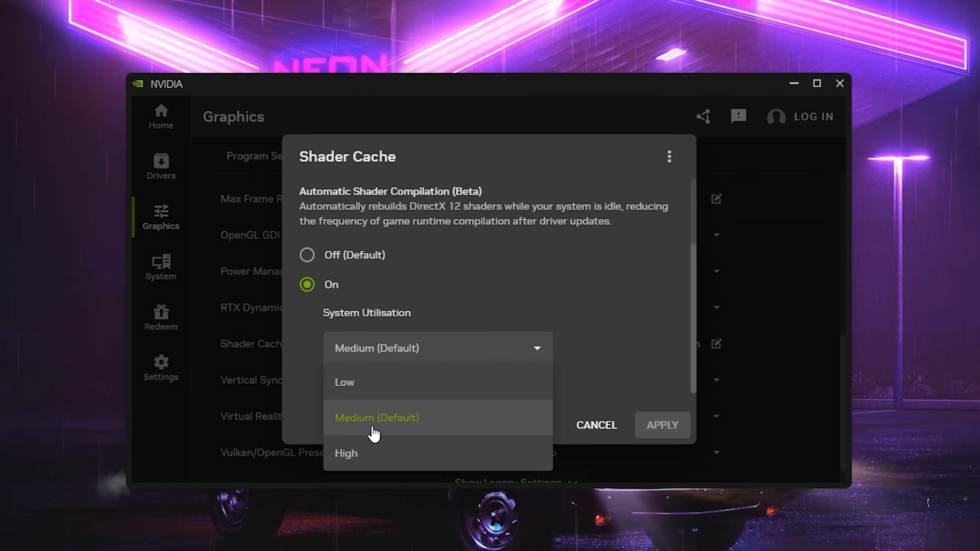
pyautogui.click(394, 431)
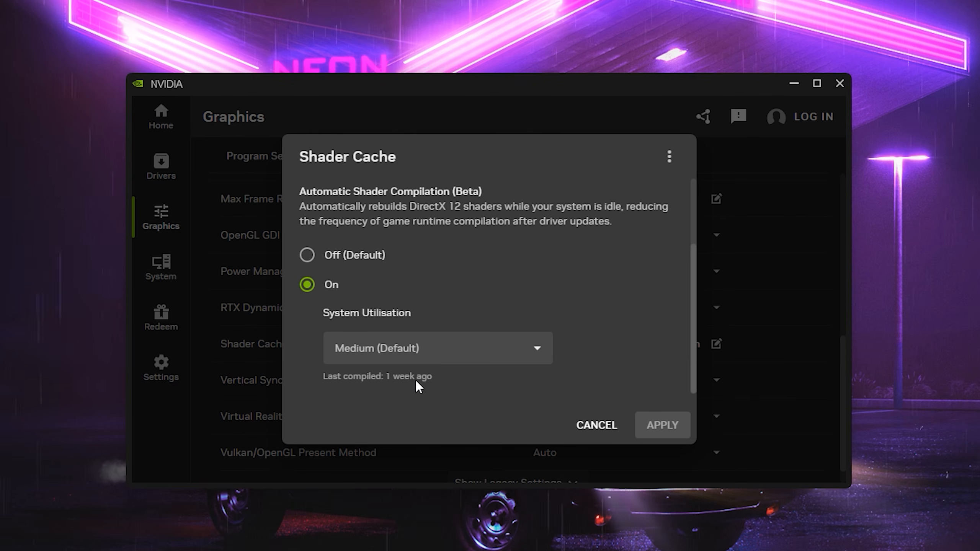
pyautogui.click(447, 346)
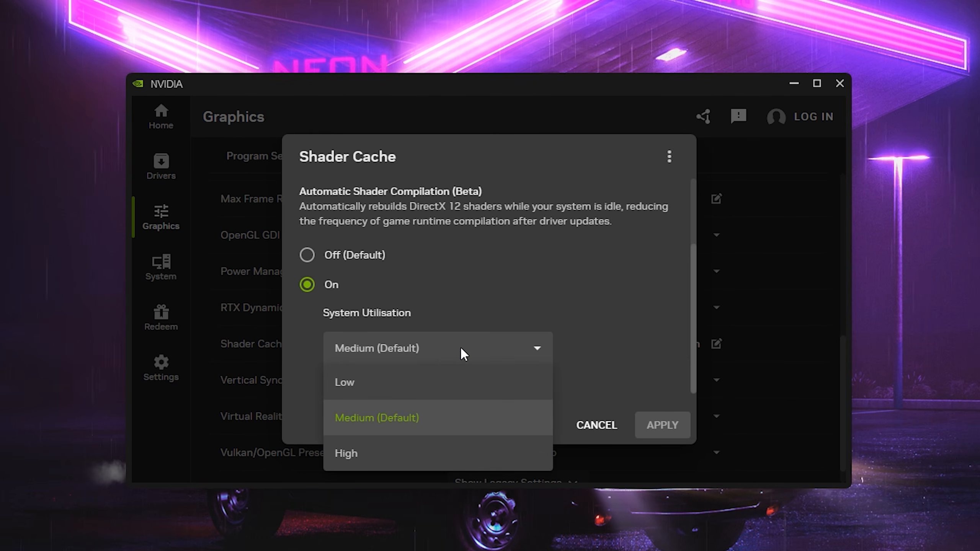
pyautogui.click(461, 349)
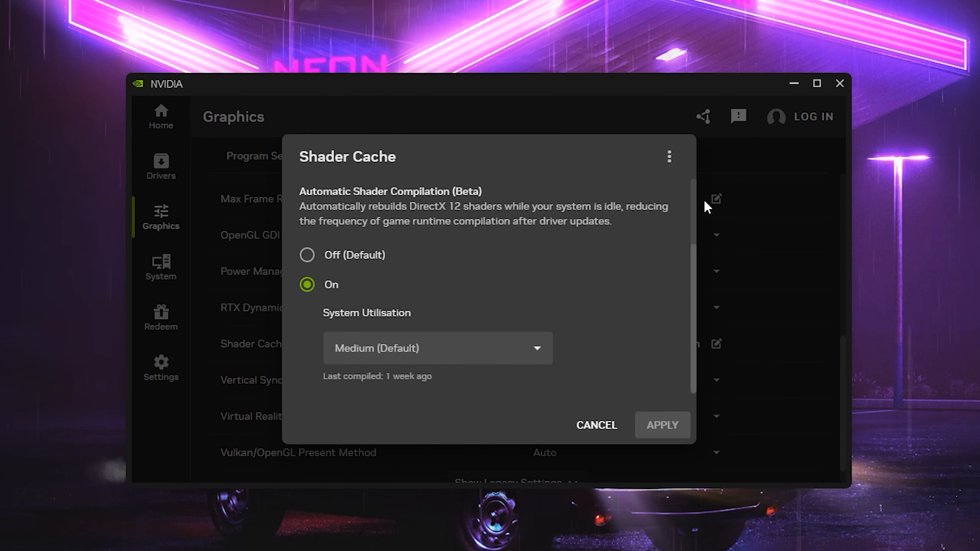
# Step: Run an immediate shader compilation and reopen the Shader Cache settings to check its additional actions
pyautogui.click(670, 158)
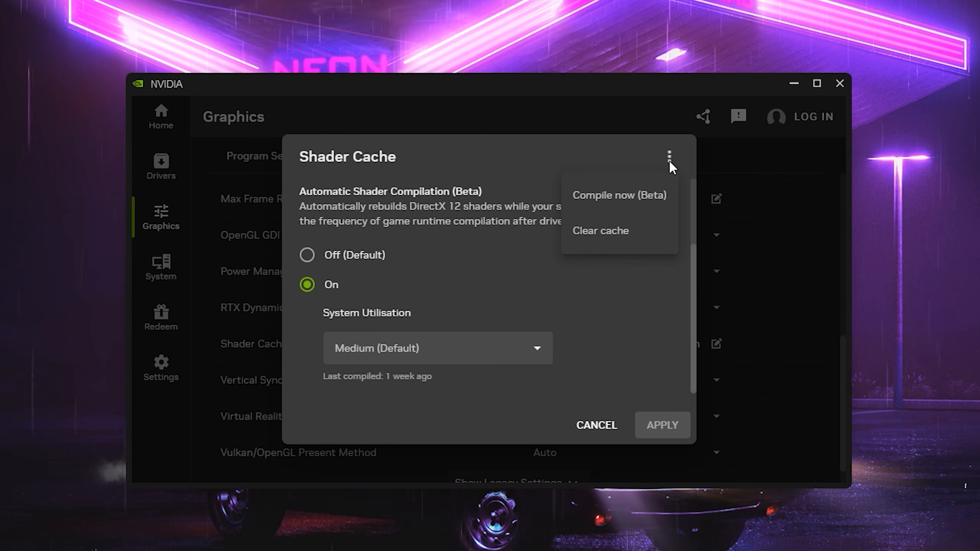
pyautogui.click(616, 209)
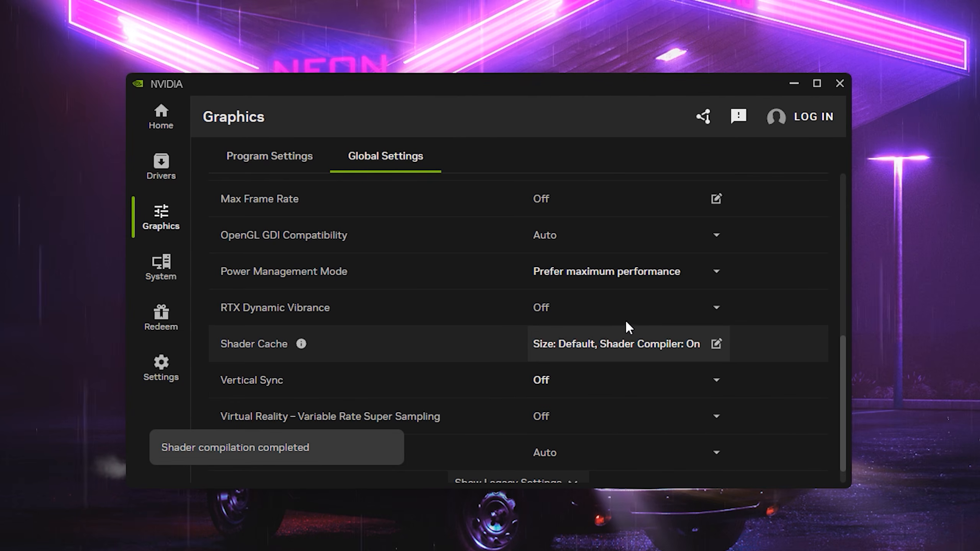
pyautogui.click(574, 347)
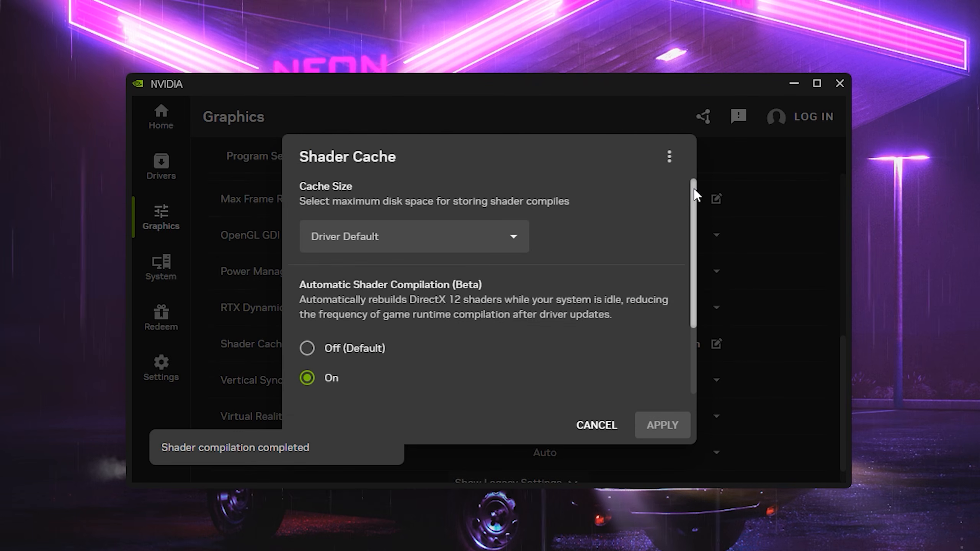
pyautogui.click(671, 162)
pyautogui.click(672, 162)
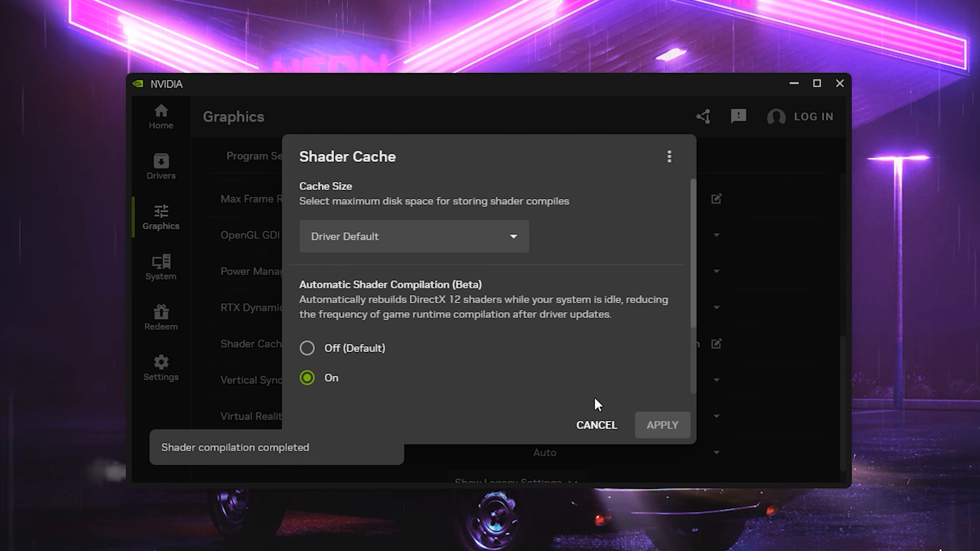
# Step: Close the Shader Cache settings without further changes and check the available Vertical Sync options, leaving Off selected
pyautogui.click(596, 424)
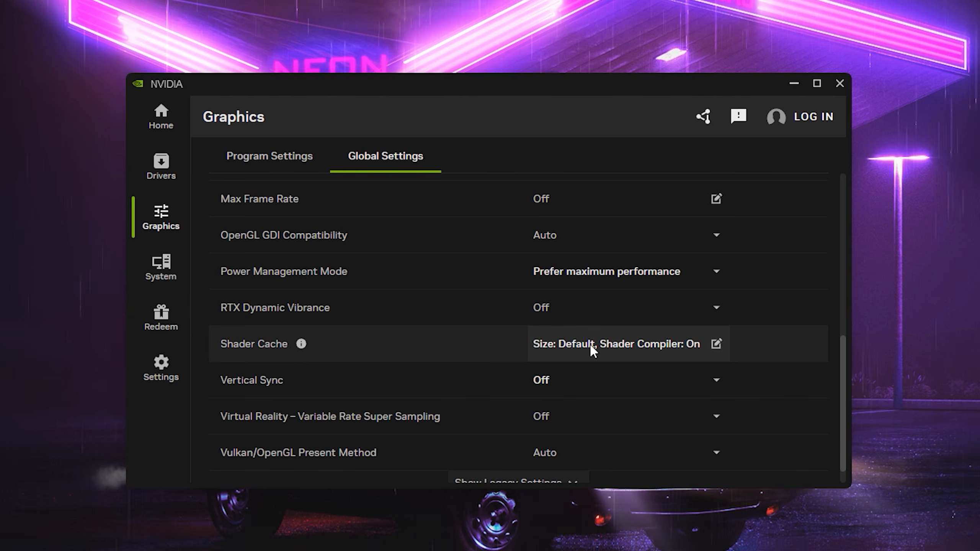
pyautogui.scroll(-1, 589, 344)
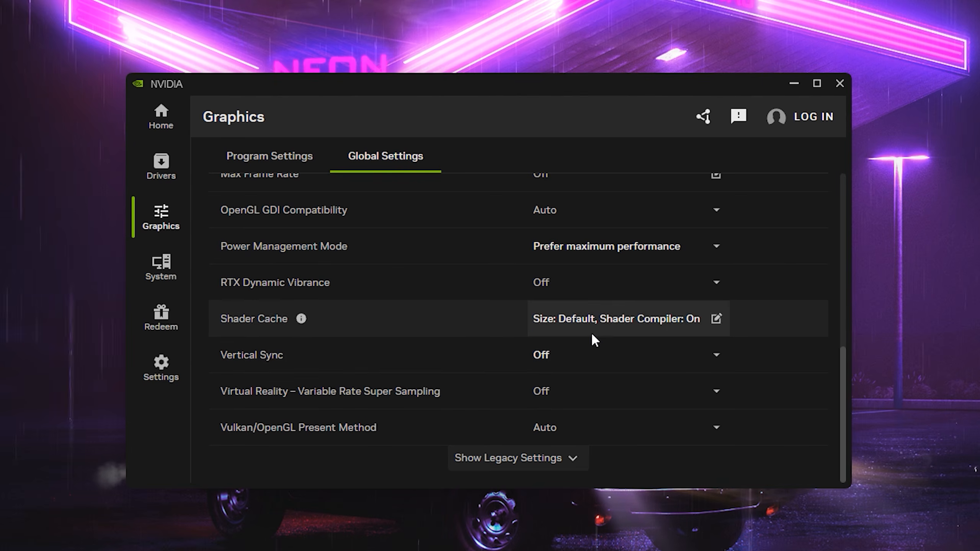
pyautogui.click(567, 358)
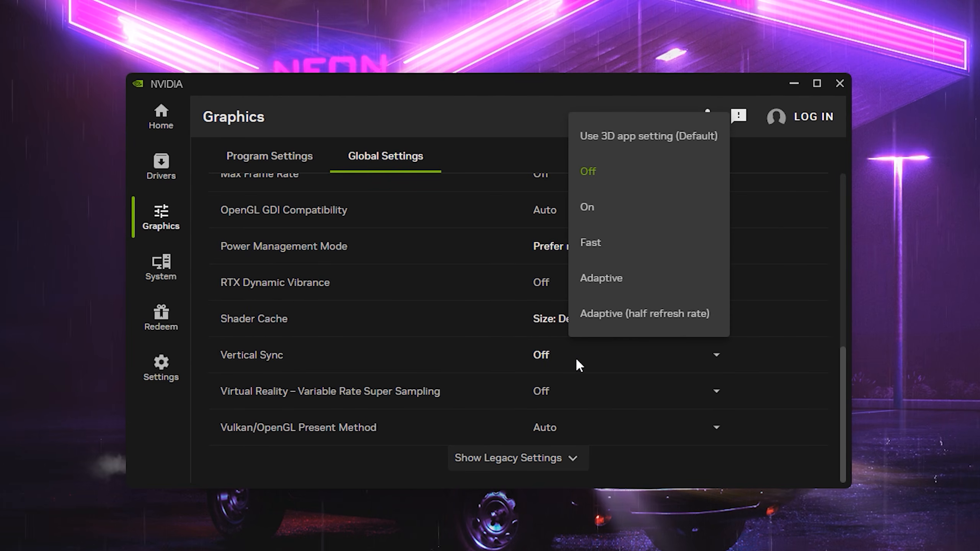
pyautogui.click(576, 359)
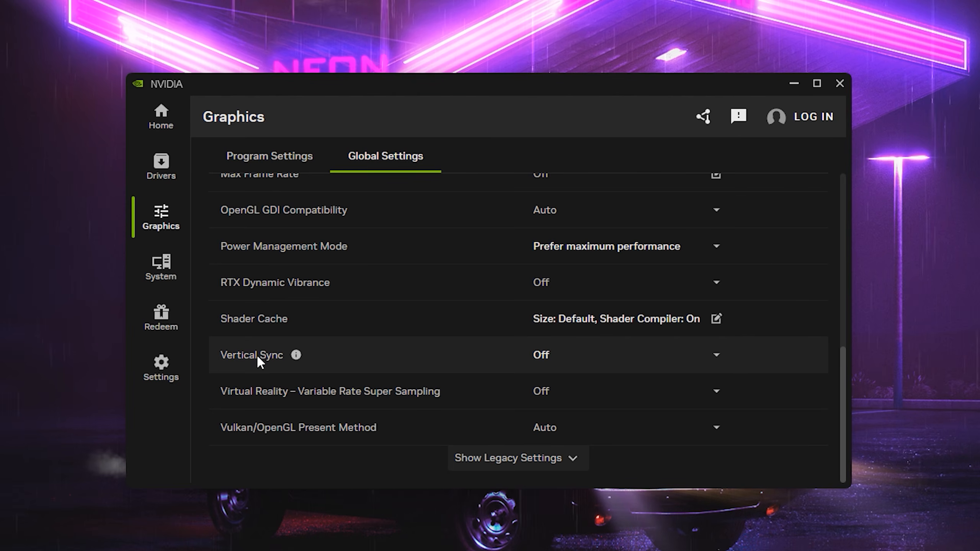
# Step: Show the legacy settings and check the options for Texture Filtering - Negative LOD Bias, leaving Clamp selected
pyautogui.click(505, 458)
pyautogui.scroll(-6, 444, 419)
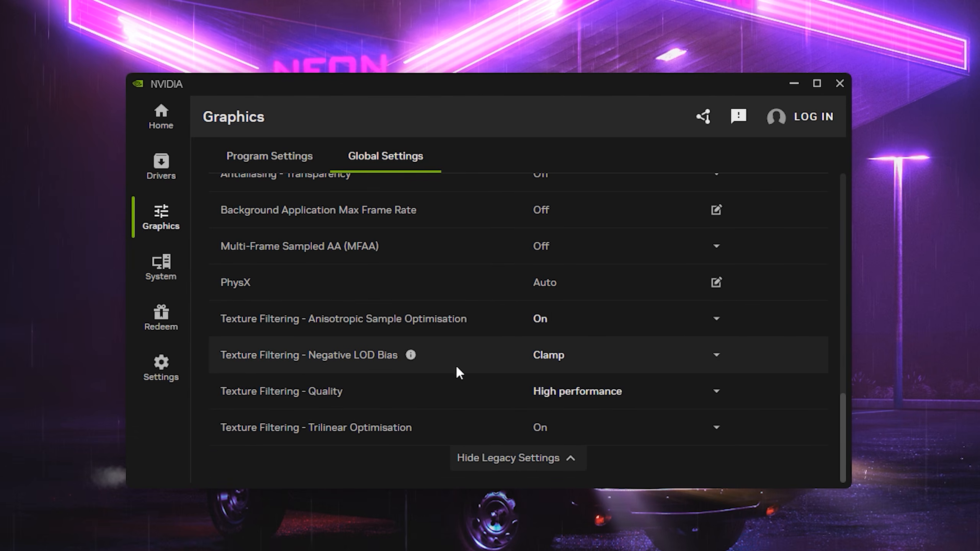
pyautogui.click(578, 363)
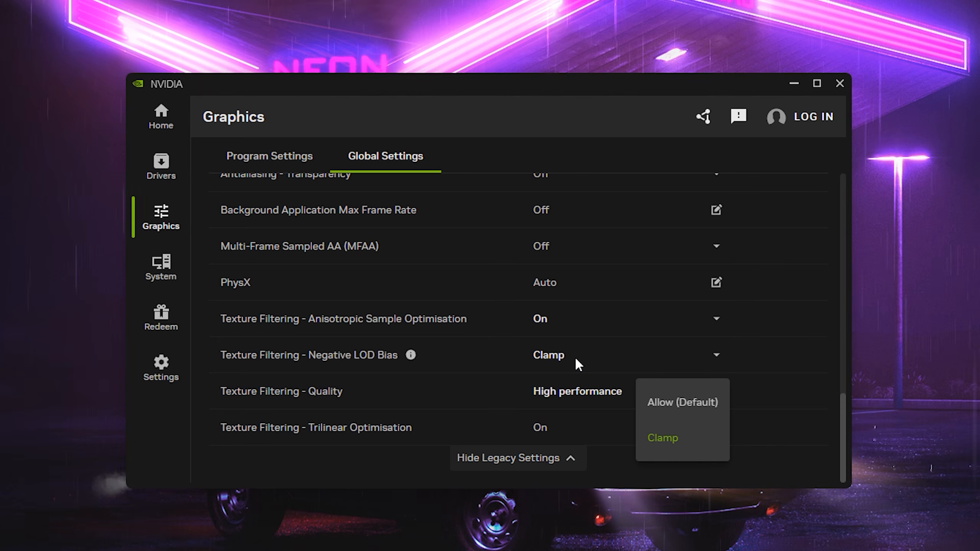
pyautogui.click(577, 360)
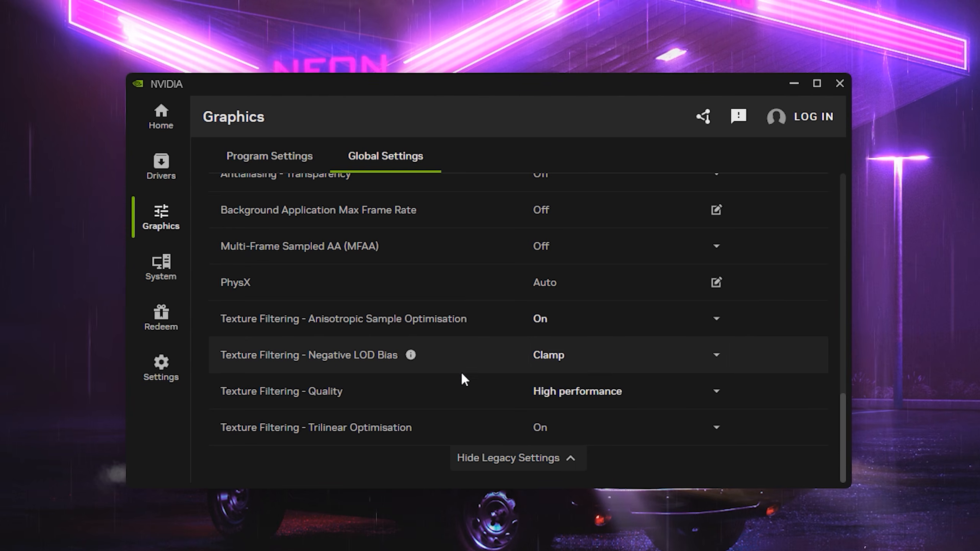
# Step: Check the options for Texture Filtering - Quality and Trilinear Optimisation, leaving High performance and On selected
pyautogui.click(574, 386)
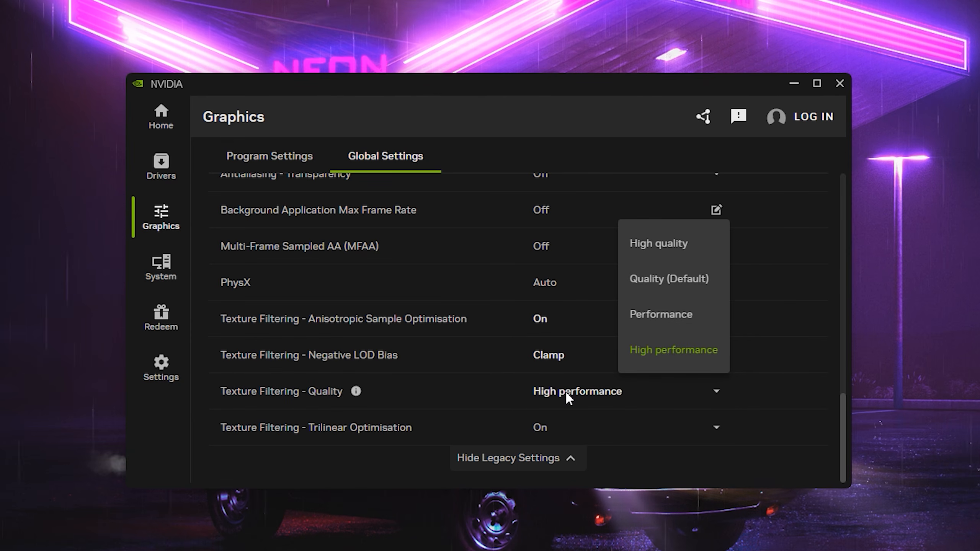
pyautogui.click(565, 391)
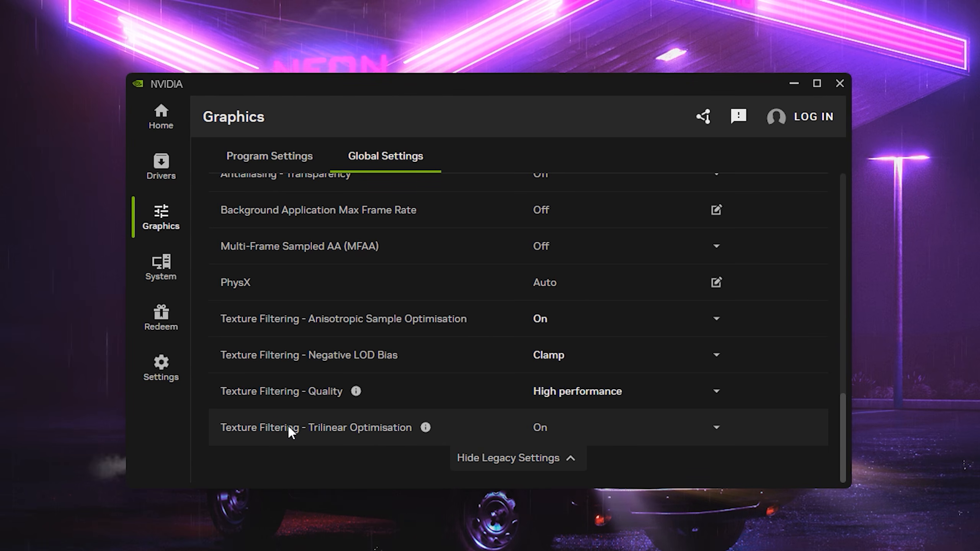
pyautogui.click(609, 431)
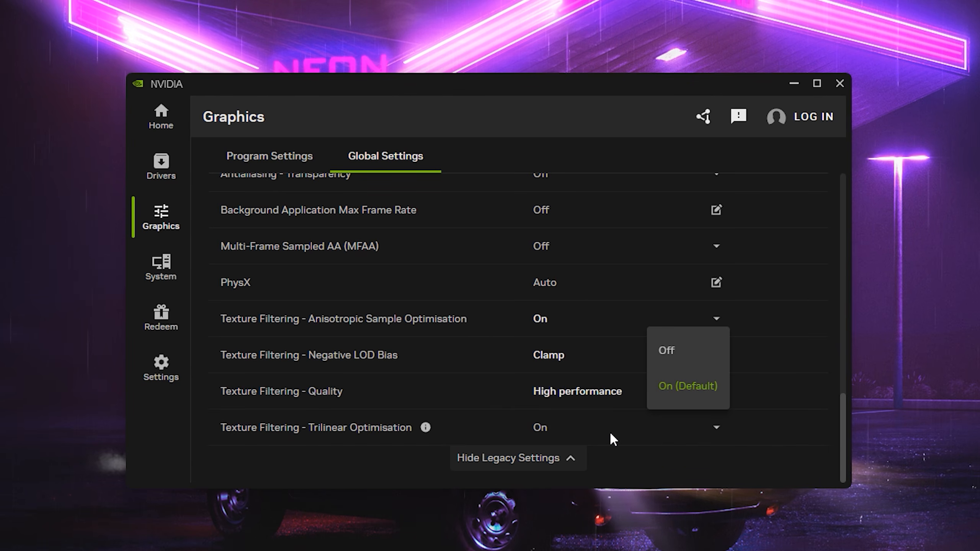
pyautogui.click(609, 430)
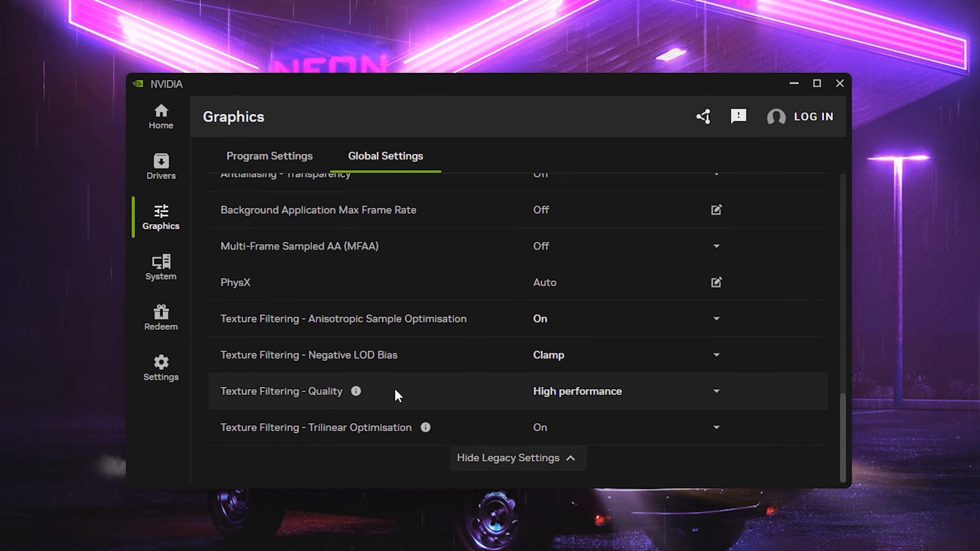
# Step: Look over the global graphics settings once more and open the system's Performance page with the GPU statistics and Automatic Tuning
pyautogui.scroll(15, 394, 387)
pyautogui.scroll(3, 395, 390)
pyautogui.scroll(-20, 394, 390)
pyautogui.scroll(12, 394, 389)
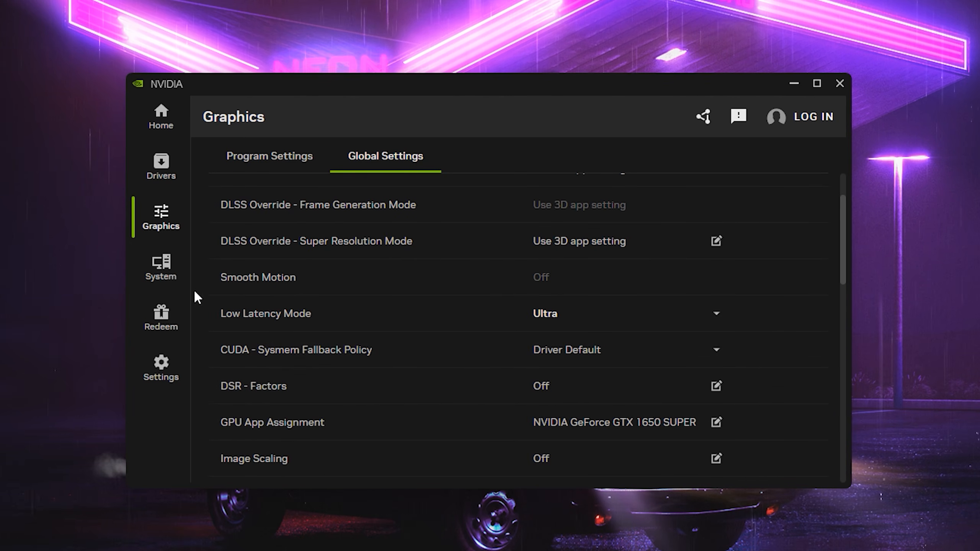
pyautogui.click(170, 272)
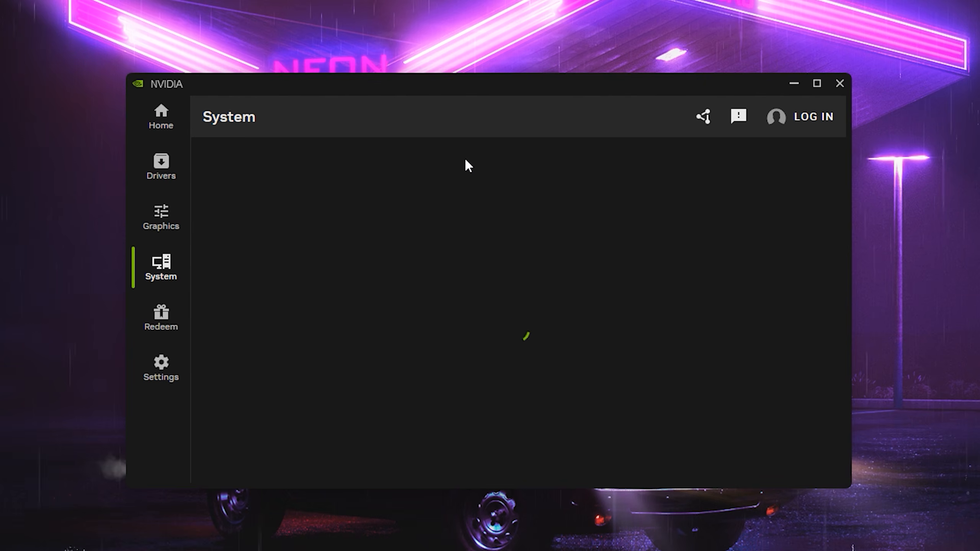
pyautogui.click(427, 164)
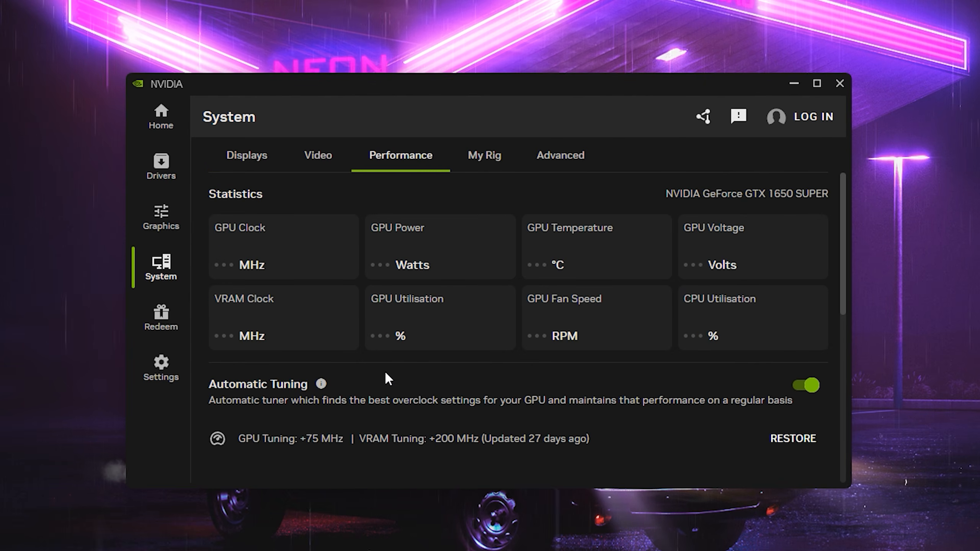